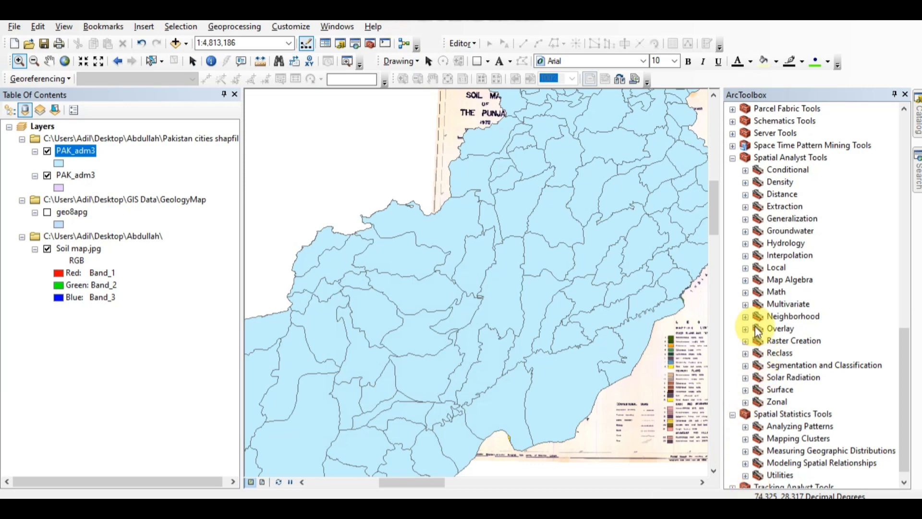
Search the tools for "select", open Select (Analysis), and choose the first PAK_adm3 layer as the input features.
click(905, 94)
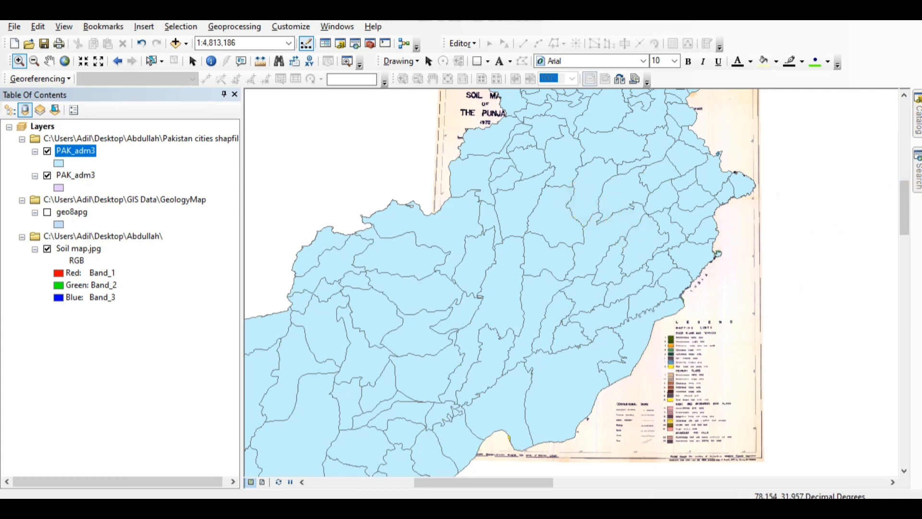
click(918, 179)
click(800, 146)
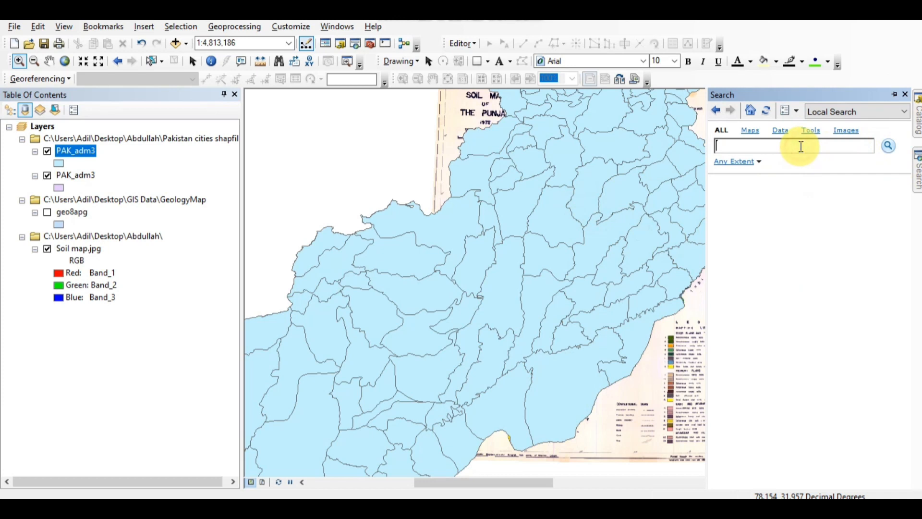
text(select)
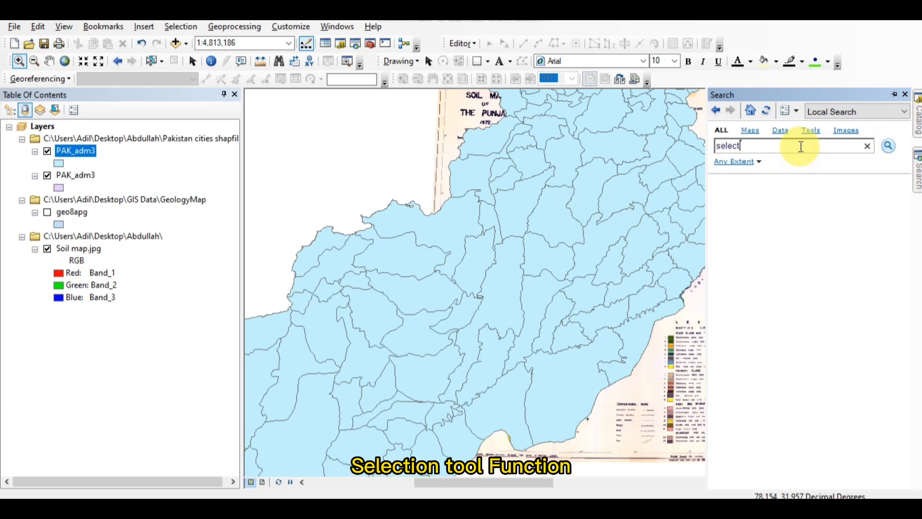
key(Return)
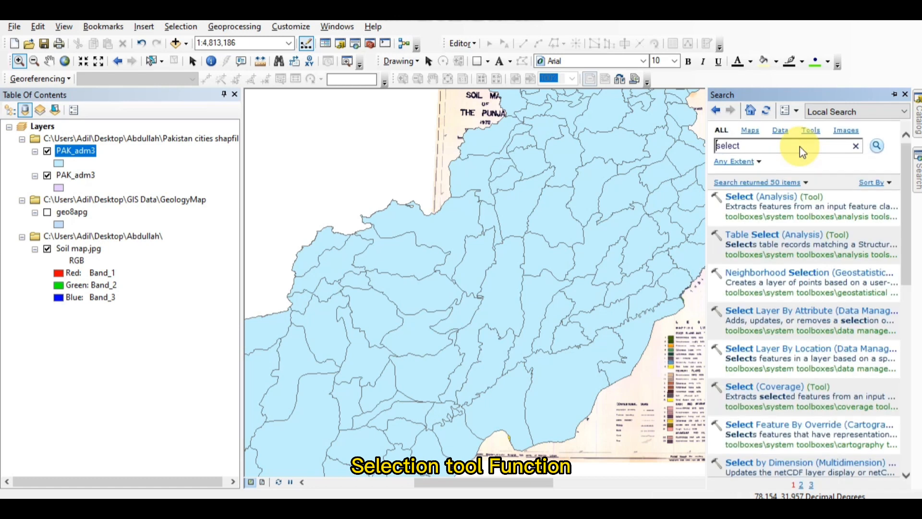
click(776, 196)
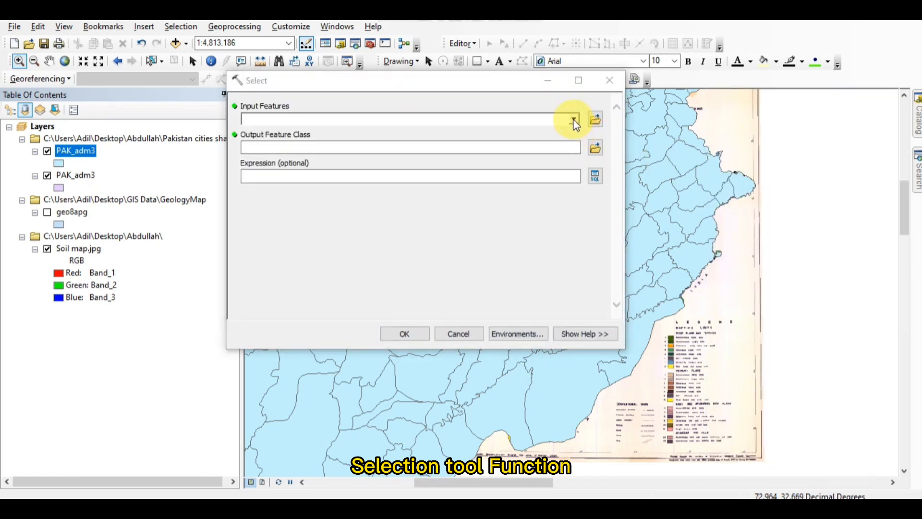
click(575, 120)
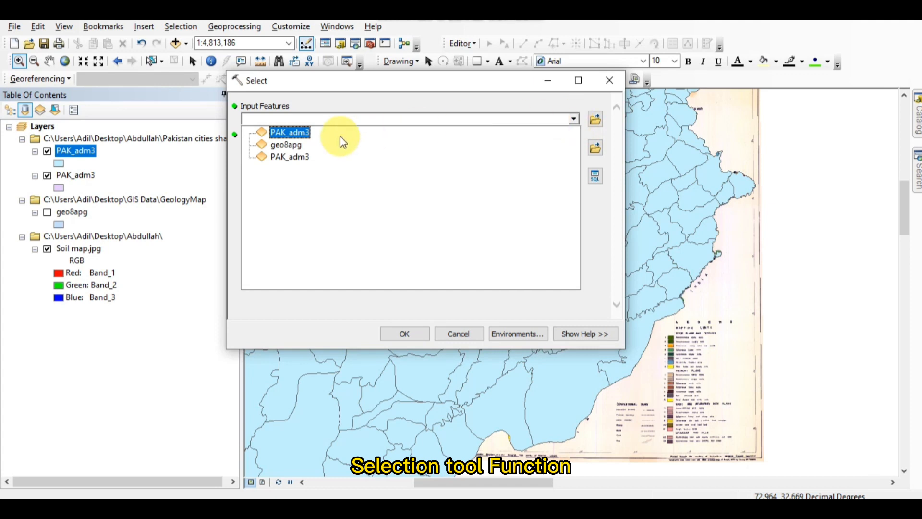
click(283, 133)
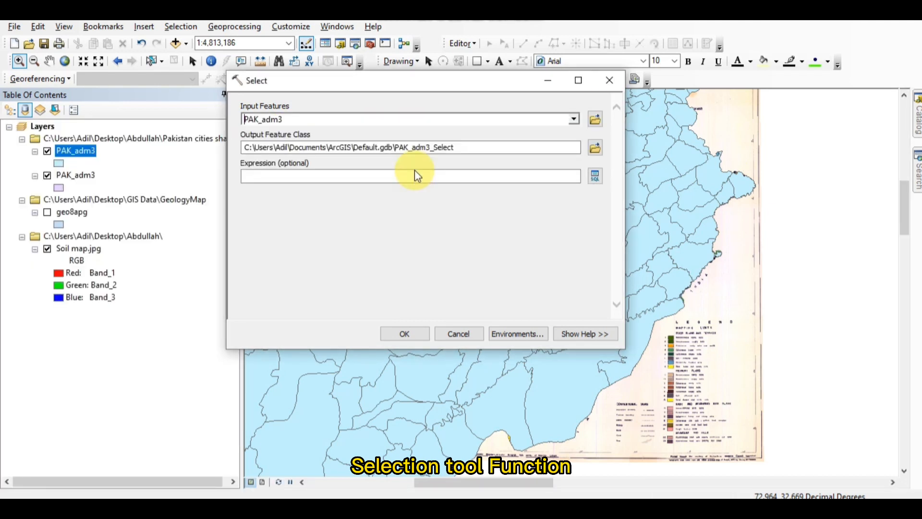
Set the output feature class to Selected in the desktop folder containing the soil map, and open the Query Builder for the expression.
click(594, 149)
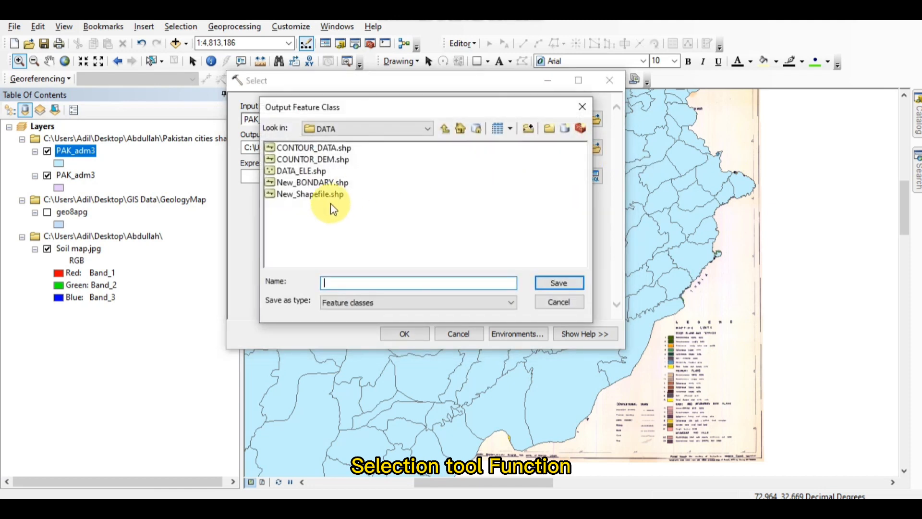
click(448, 129)
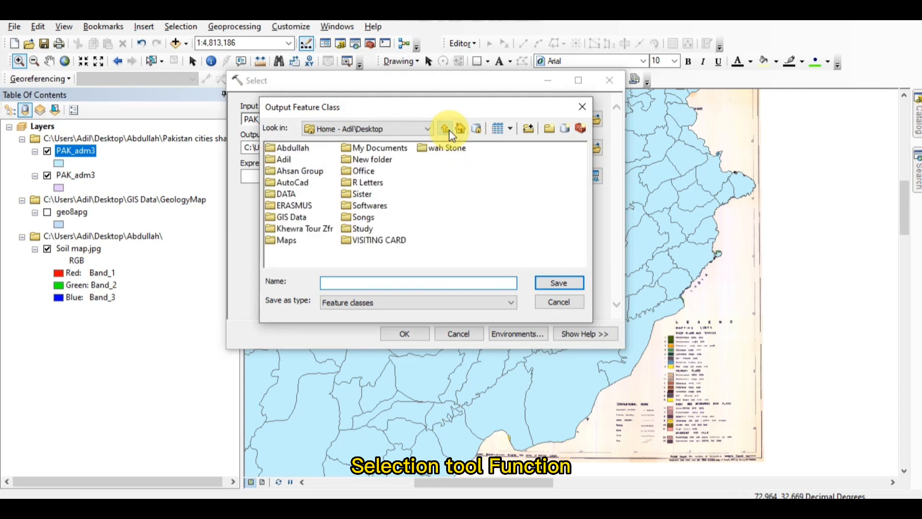
double_click(295, 149)
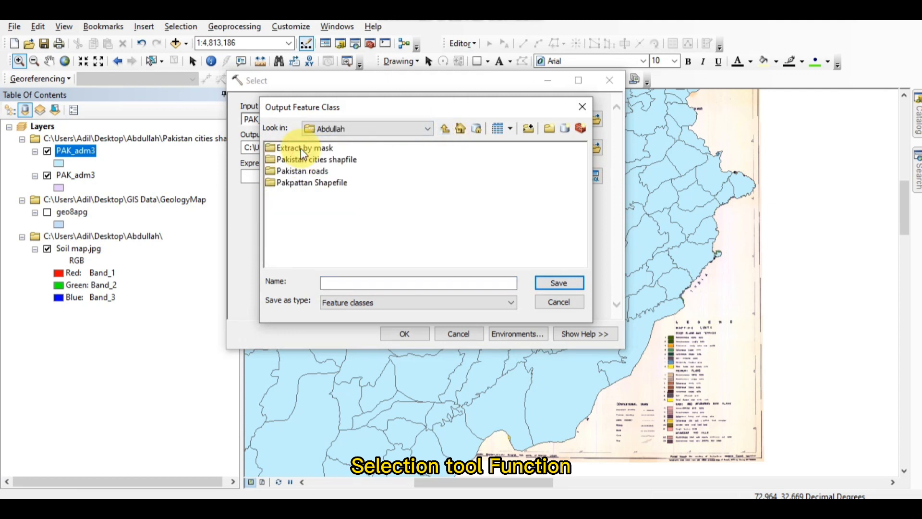
click(377, 282)
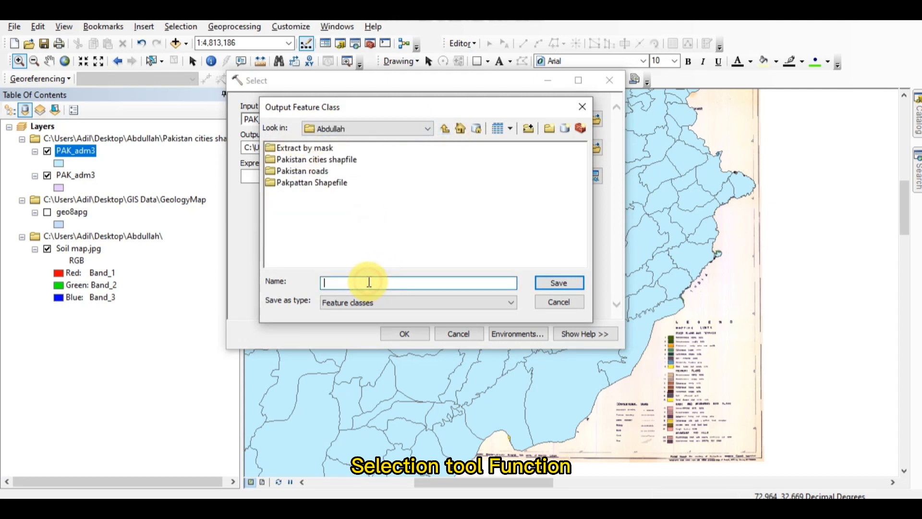
text(Sele)
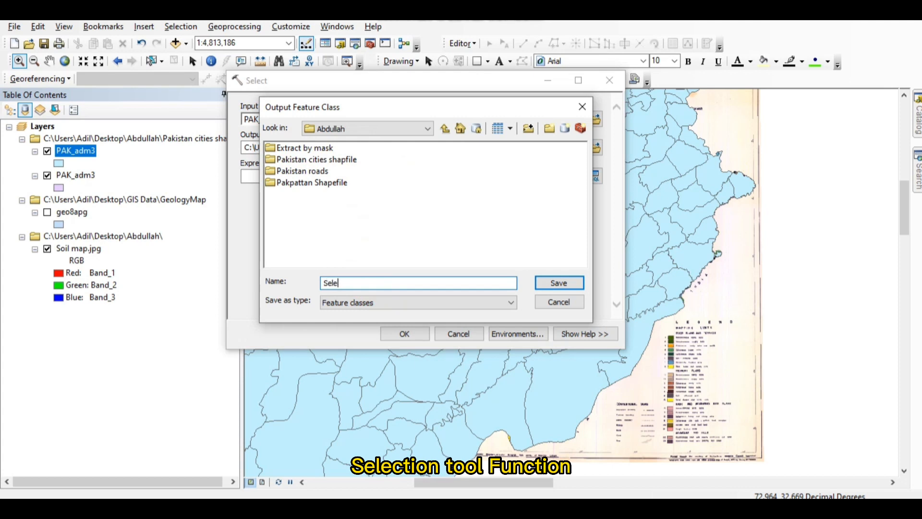
text(cted)
click(558, 282)
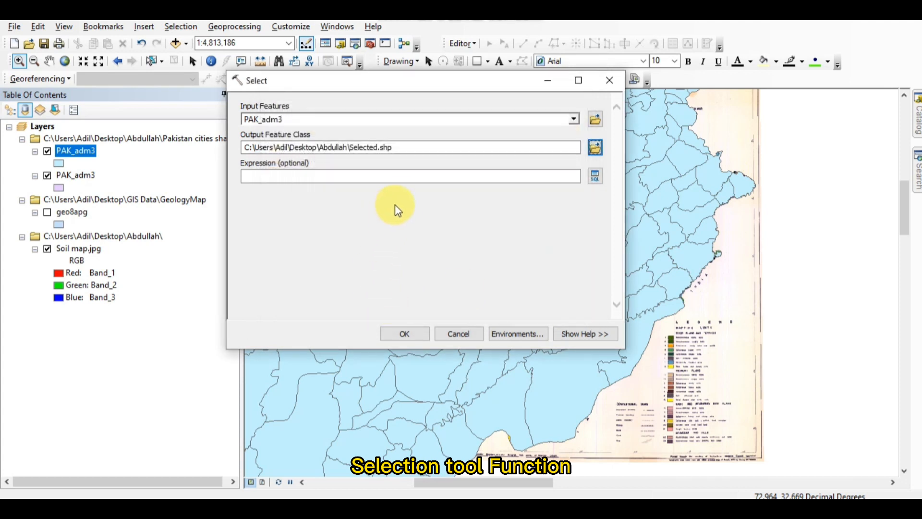
click(598, 176)
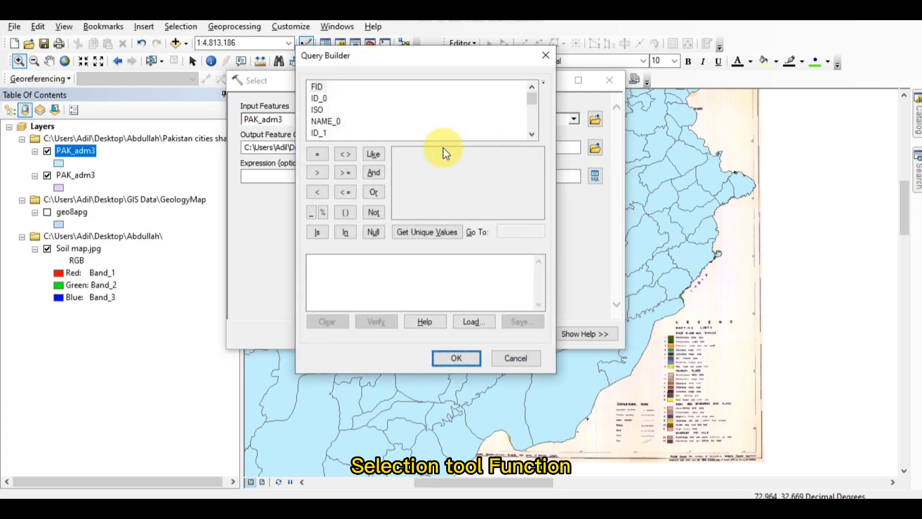
double_click(325, 123)
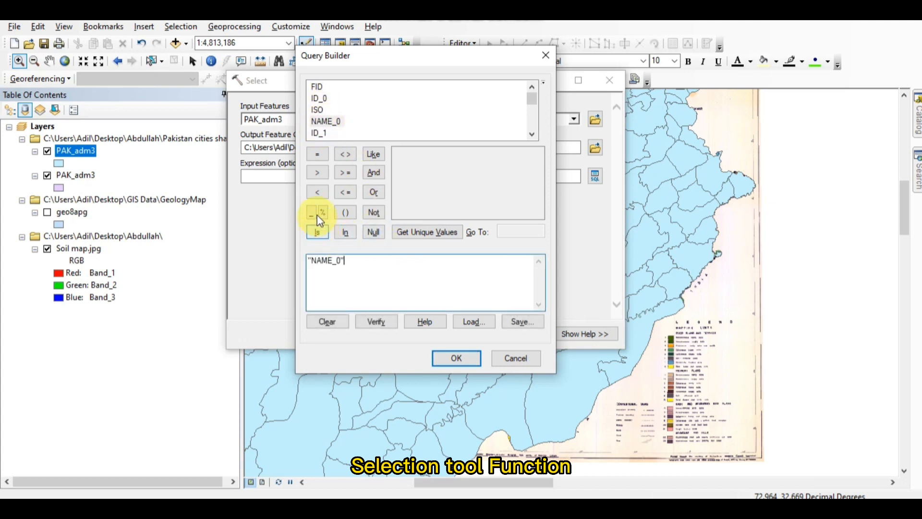
click(320, 155)
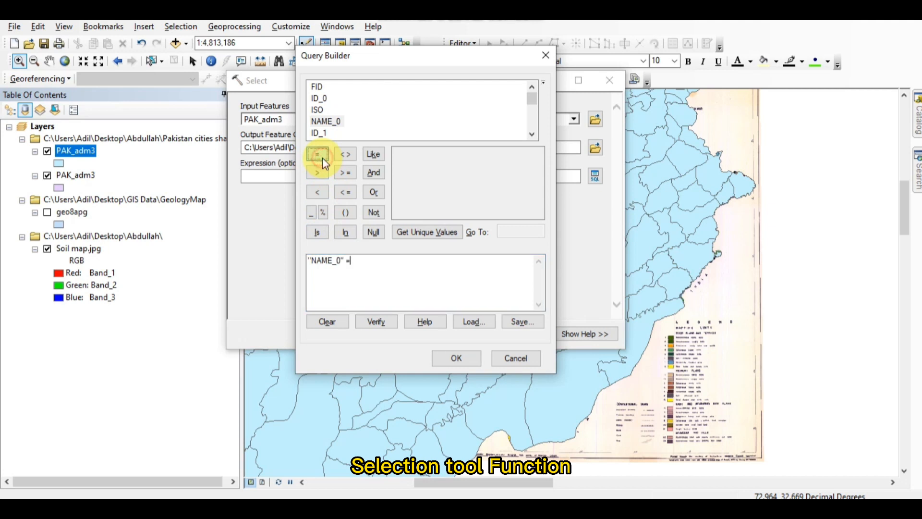
click(447, 235)
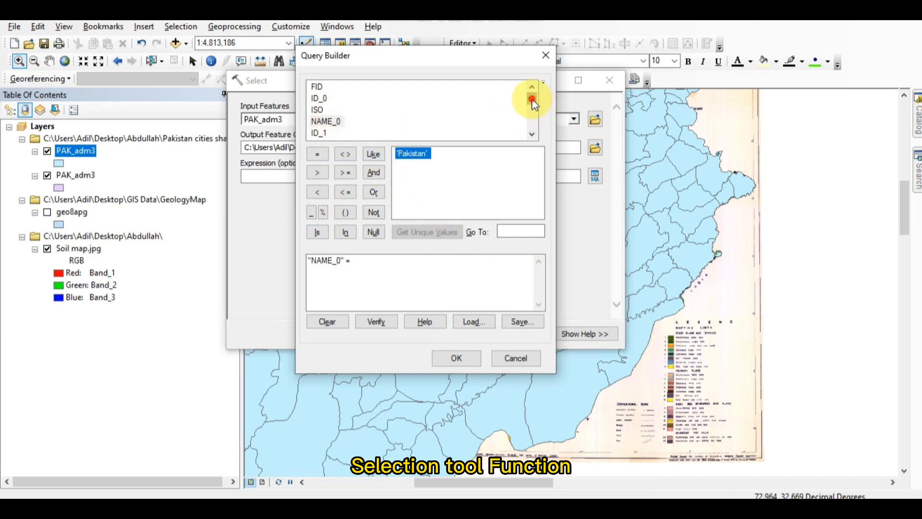
drag(534, 104, 534, 111)
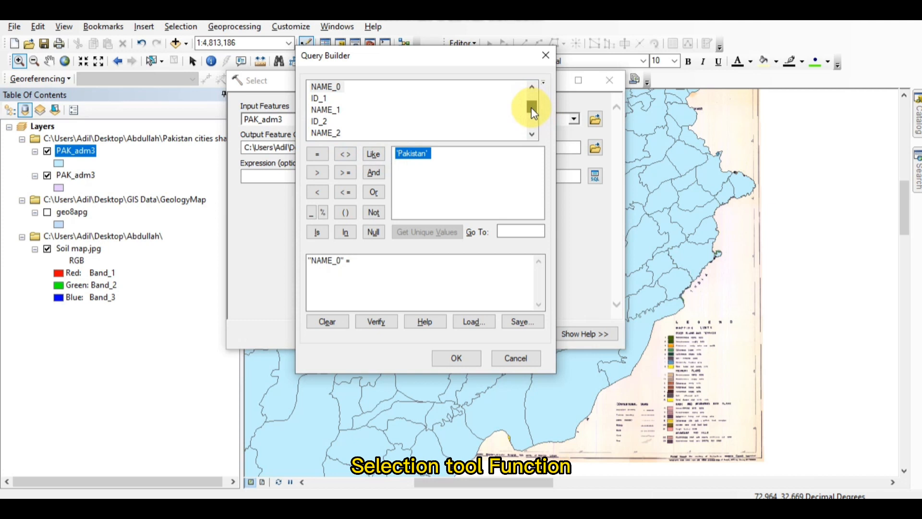
mouse_move(531, 108)
mouse_down()
mouse_move(532, 118)
mouse_move(530, 102)
mouse_up()
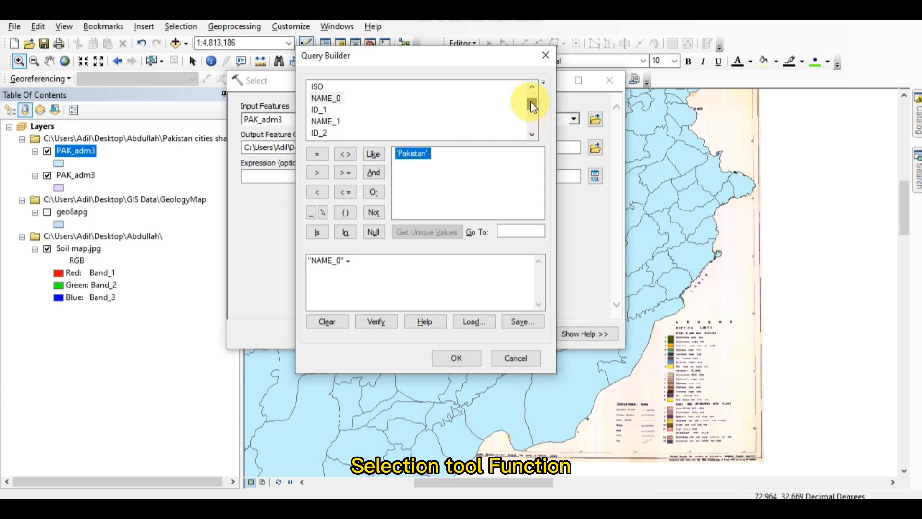
click(362, 269)
key(BackSpace)
key(BackSpace)
key(BackSpace)
key(BackSpace)
key(BackSpace)
key(BackSpace)
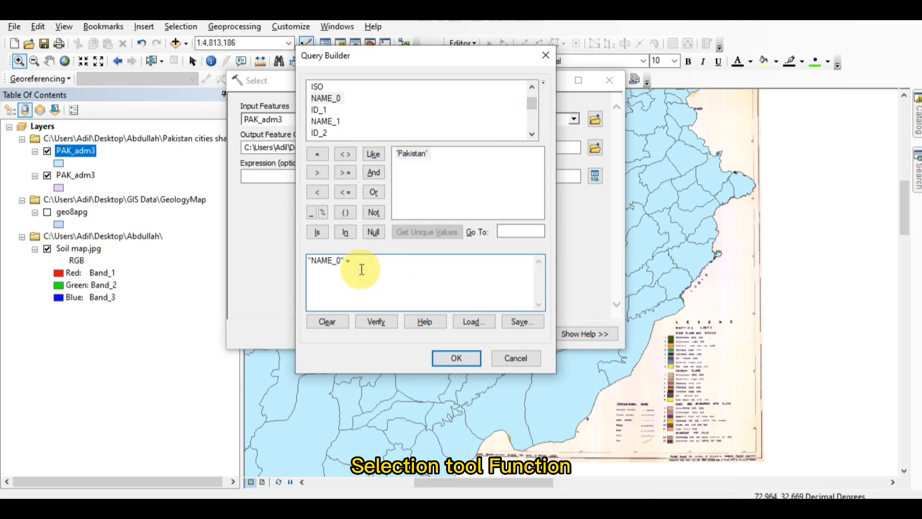
key(BackSpace)
key(BackSpace)
key(BackSpace)
key(BackSpace)
key(BackSpace)
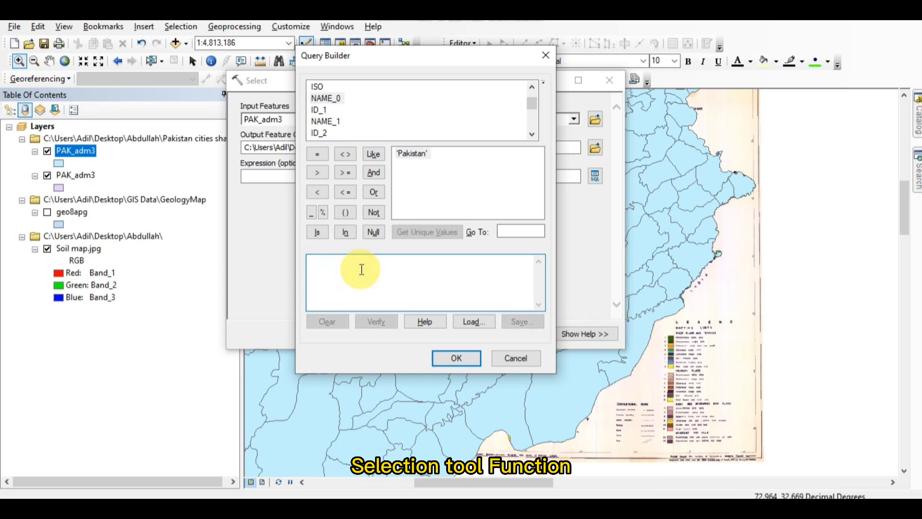
Build the expression "NAME_1" = 'Punjab' from the field's unique values and run the Select tool.
double_click(333, 124)
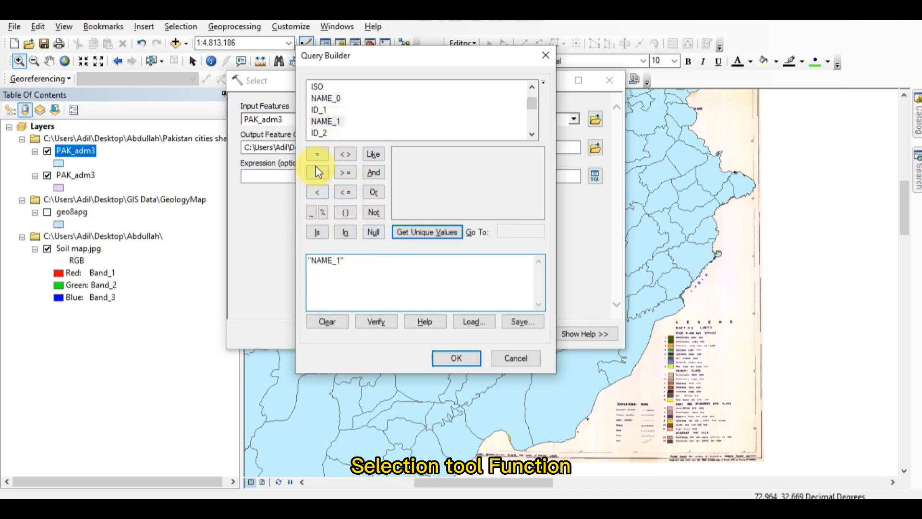
click(318, 154)
click(429, 232)
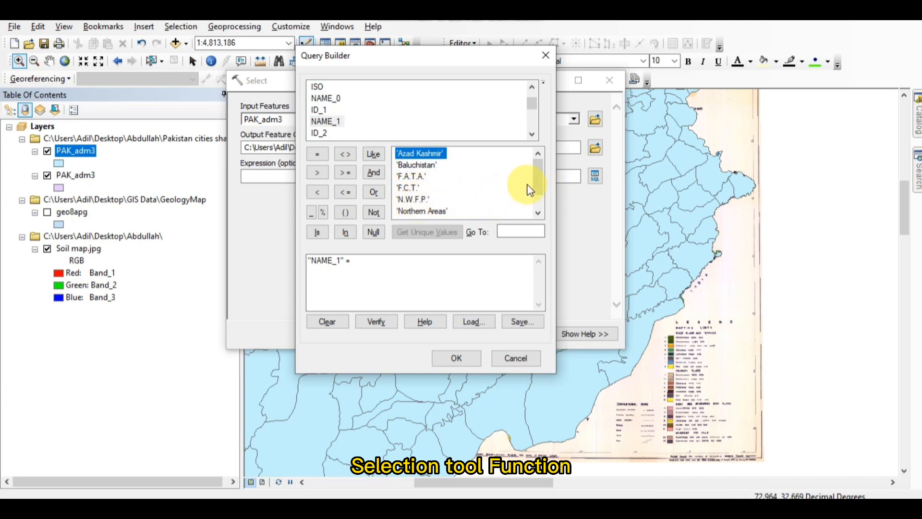
drag(537, 184, 405, 196)
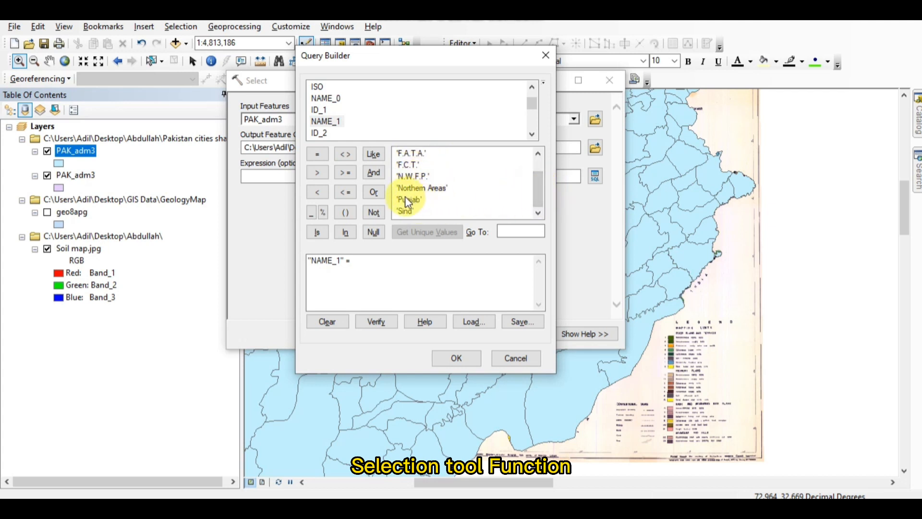
double_click(404, 196)
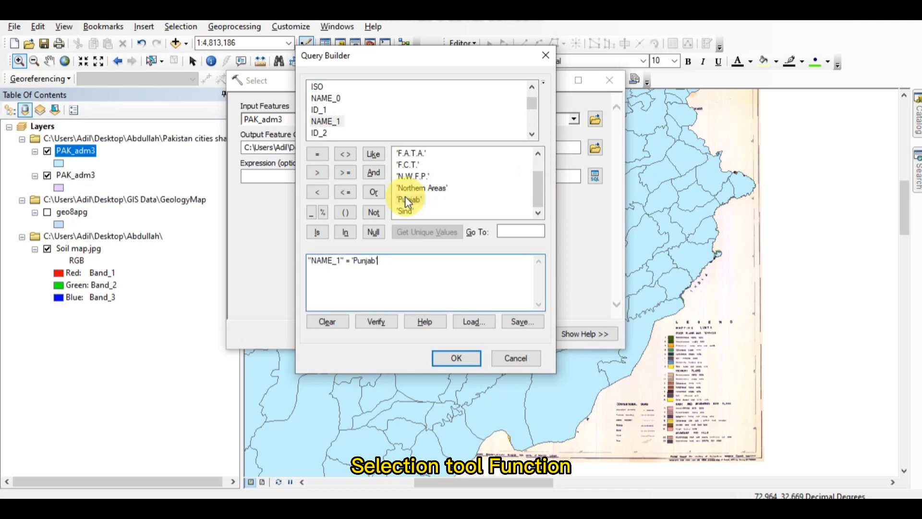
click(457, 359)
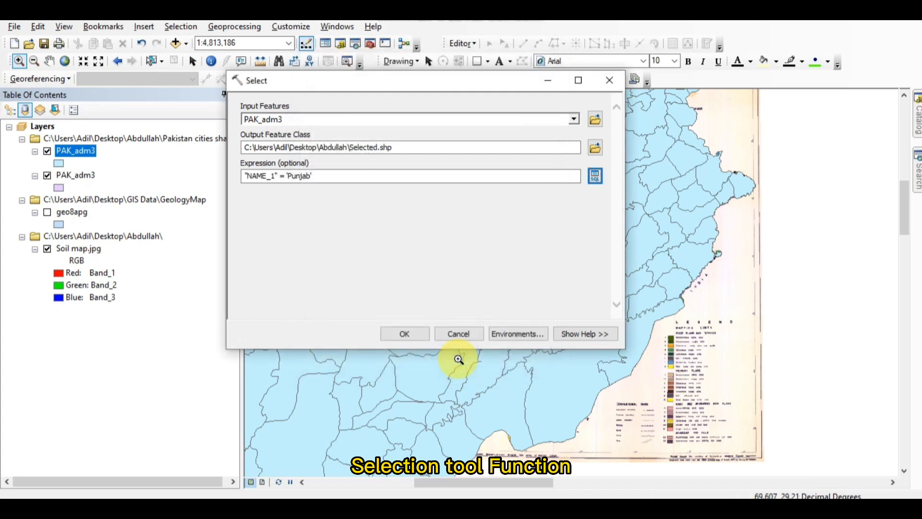
click(405, 334)
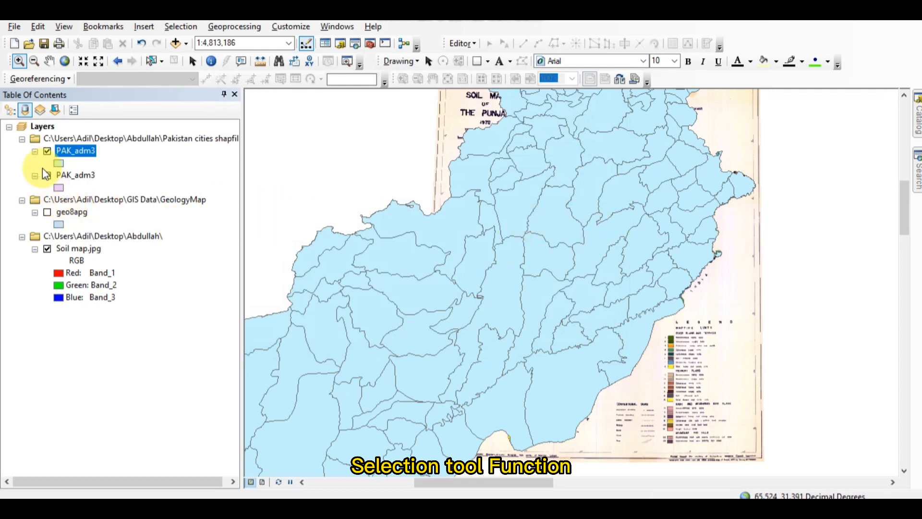
Hide both PAK_adm3 layers and Soil map.jpg, leaving only the Selected layer displayed.
click(47, 152)
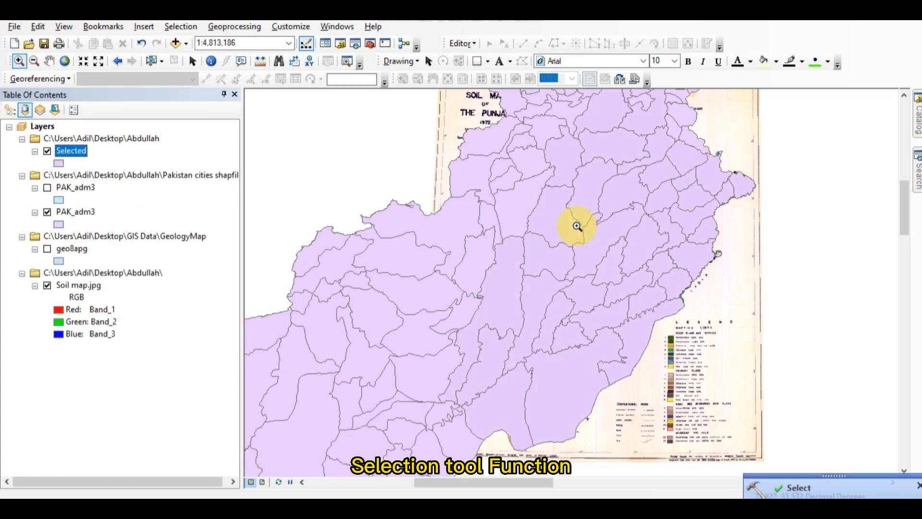
click(47, 187)
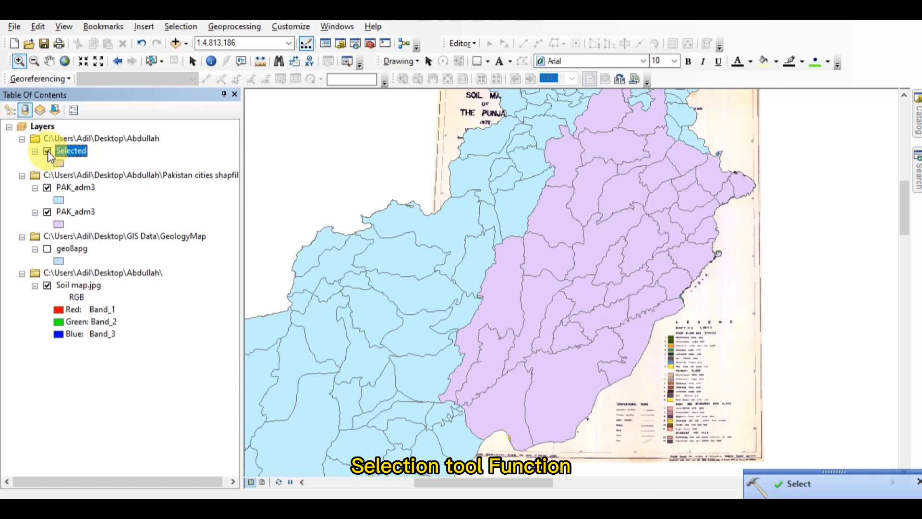
click(47, 187)
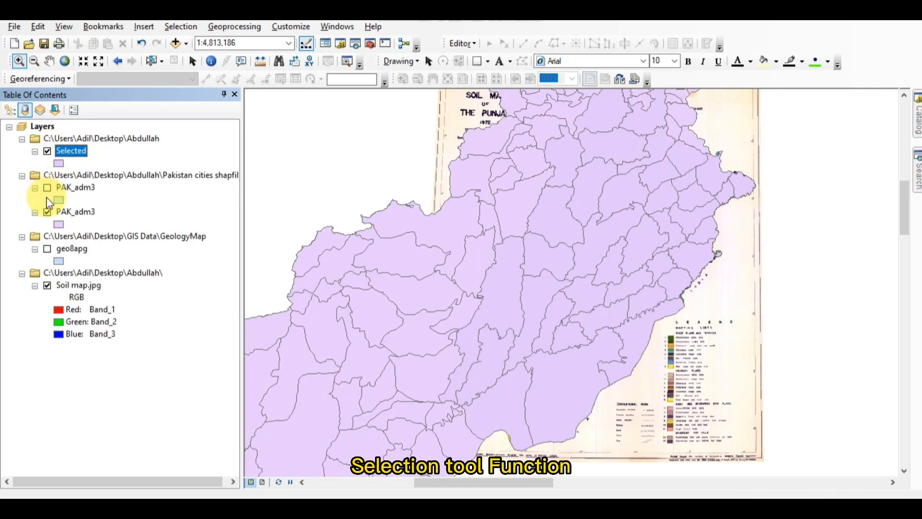
click(47, 212)
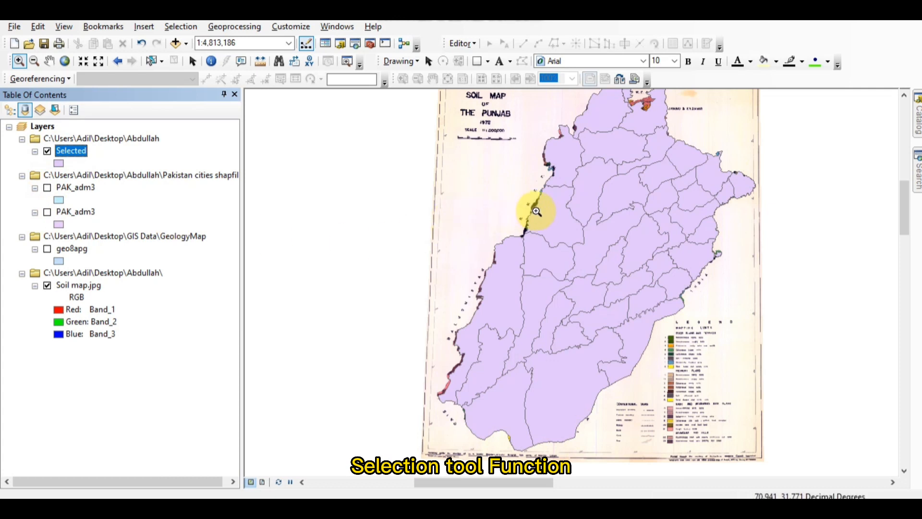
click(51, 285)
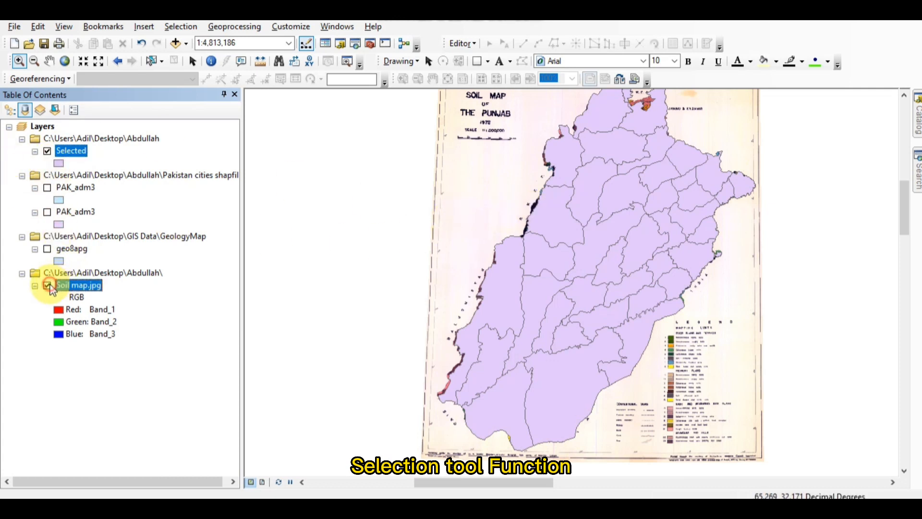
click(48, 286)
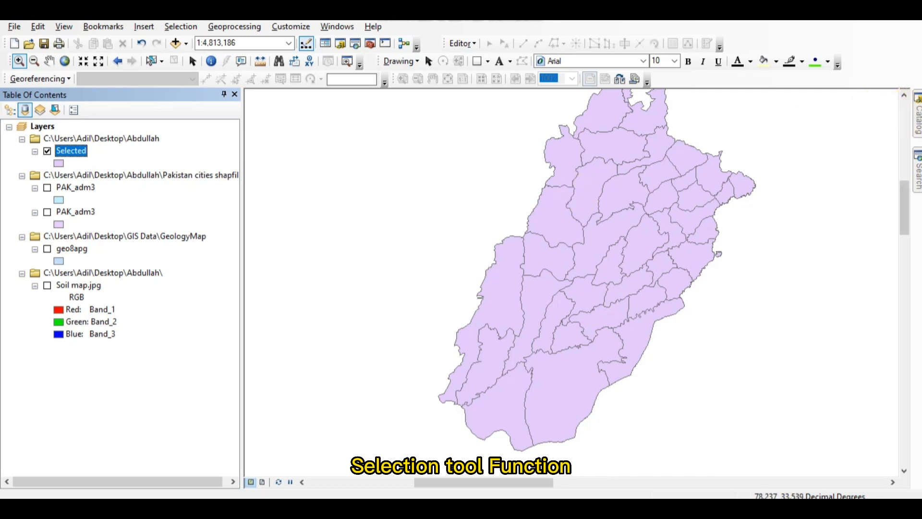
Open Select (Analysis) from the tool search results and choose the Selected layer as the input features.
click(918, 171)
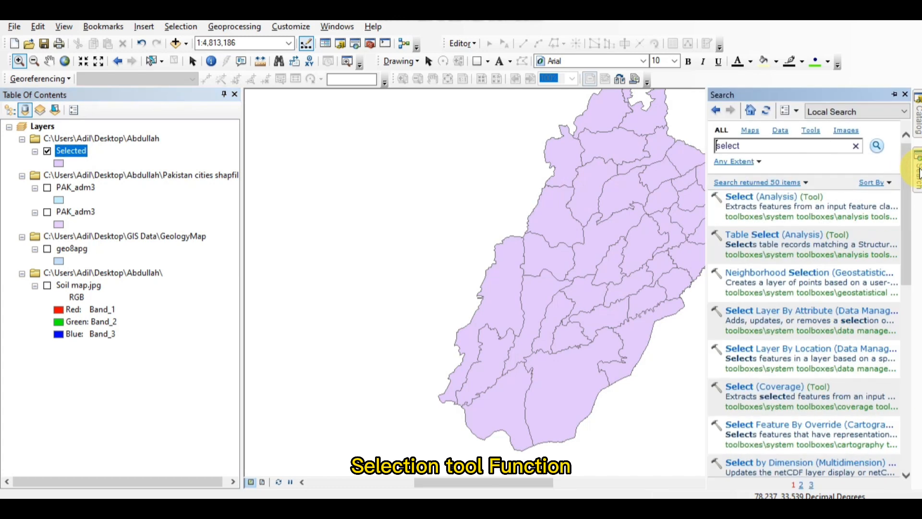
click(770, 198)
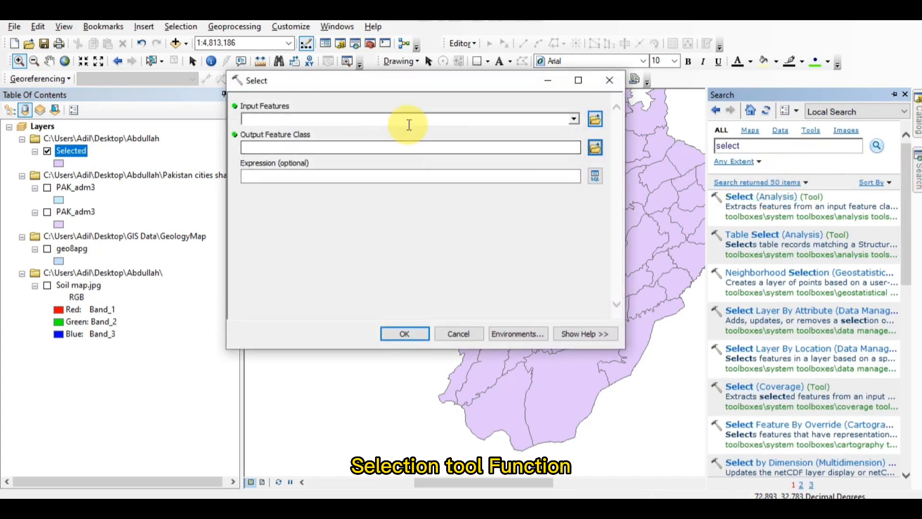
click(574, 120)
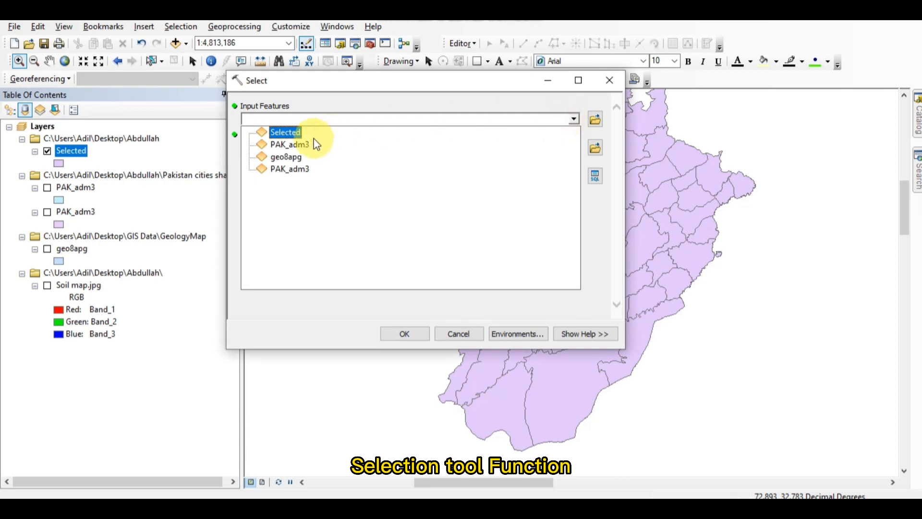
click(290, 133)
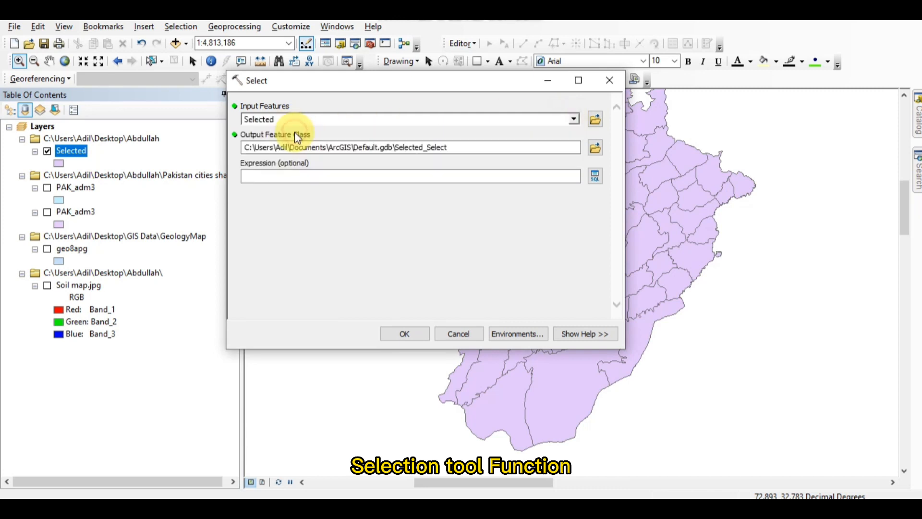
Set the output feature class to punjab in the desktop folder that contains Selected.shp.
click(595, 147)
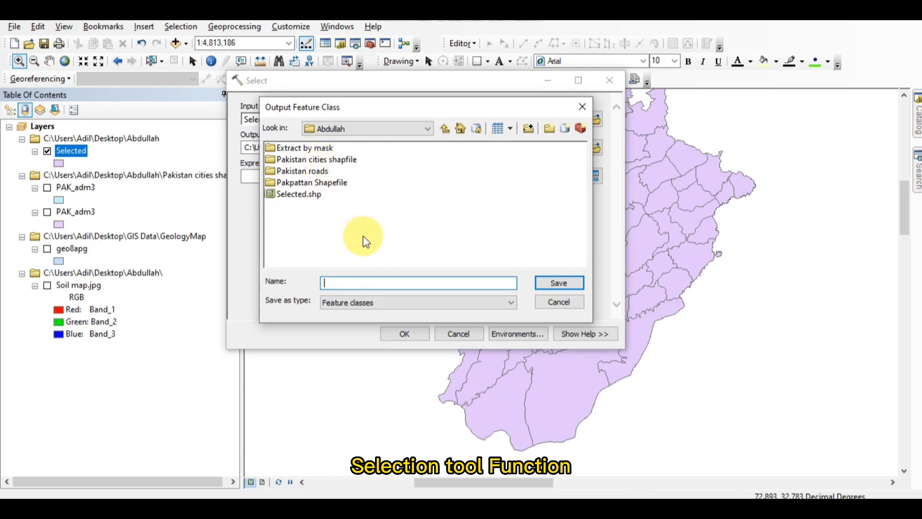
click(421, 283)
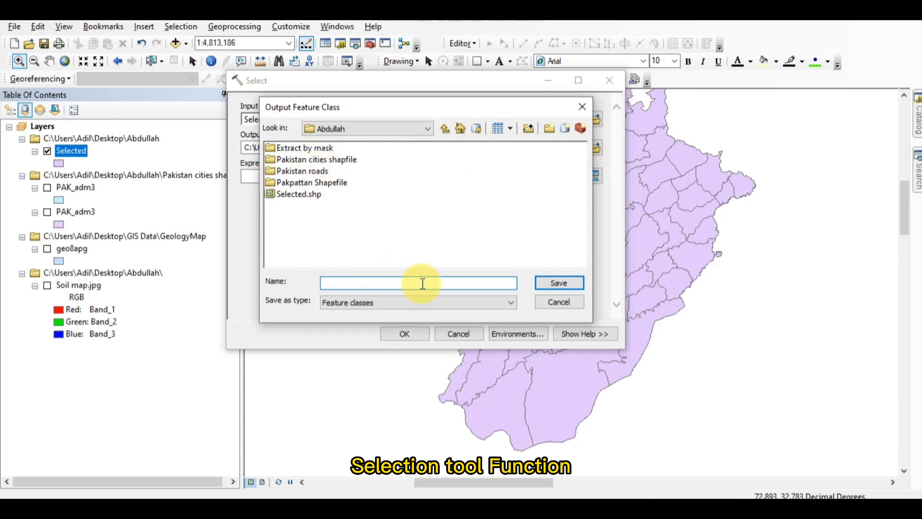
text(punjab)
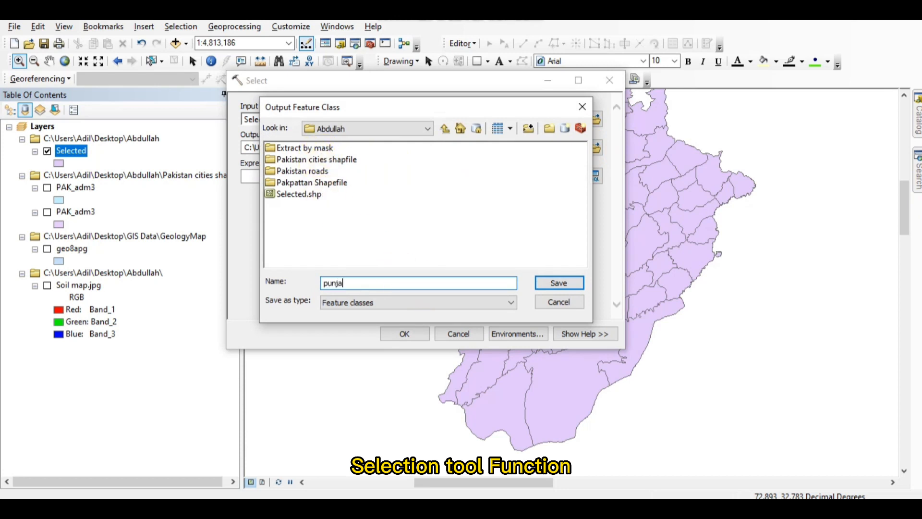
click(569, 285)
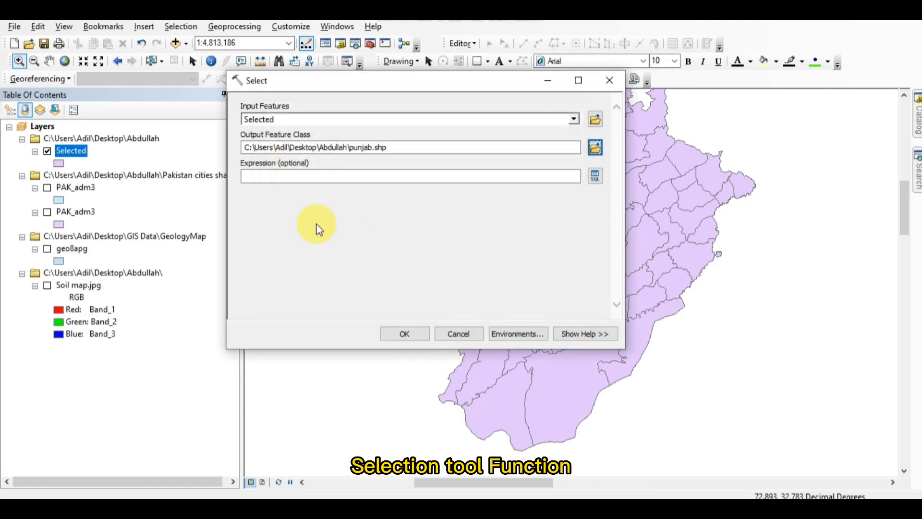
Try to build the expression "NAME_2" = 'Faisalabad' for the Select tool from the field's unique values.
click(596, 176)
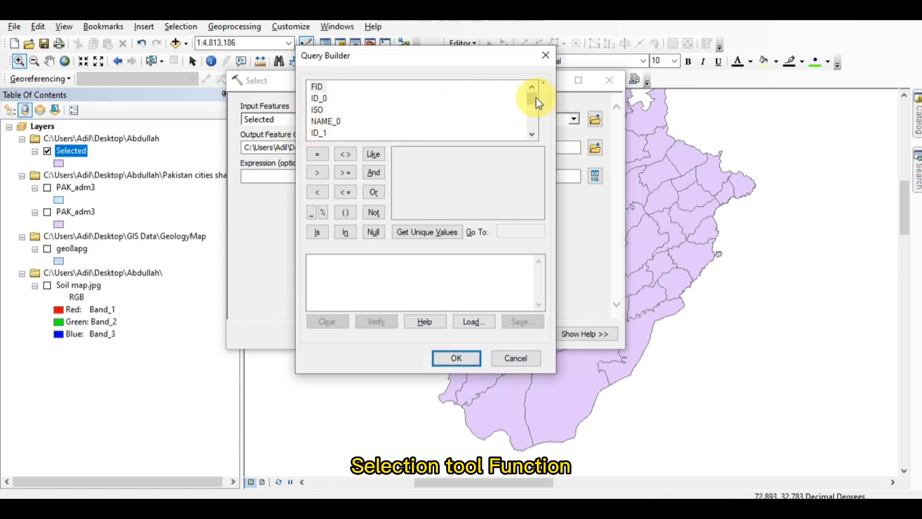
drag(535, 99, 535, 110)
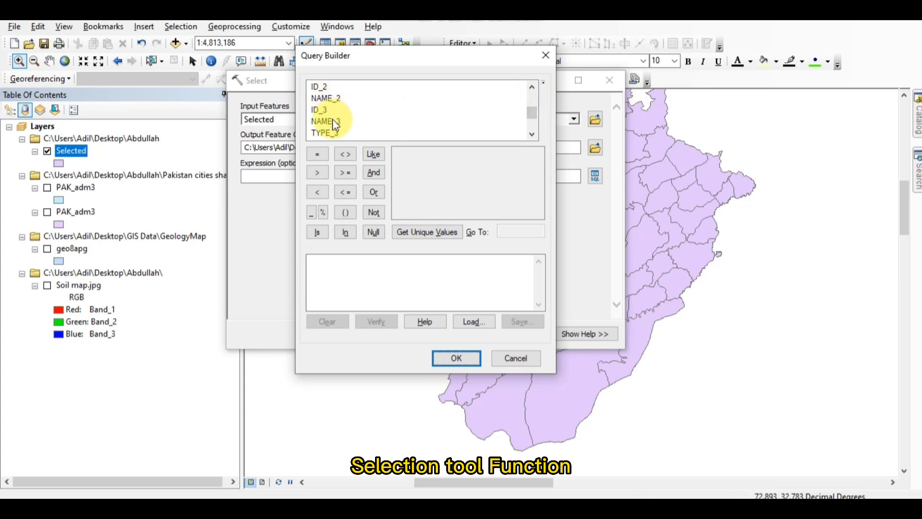
double_click(330, 99)
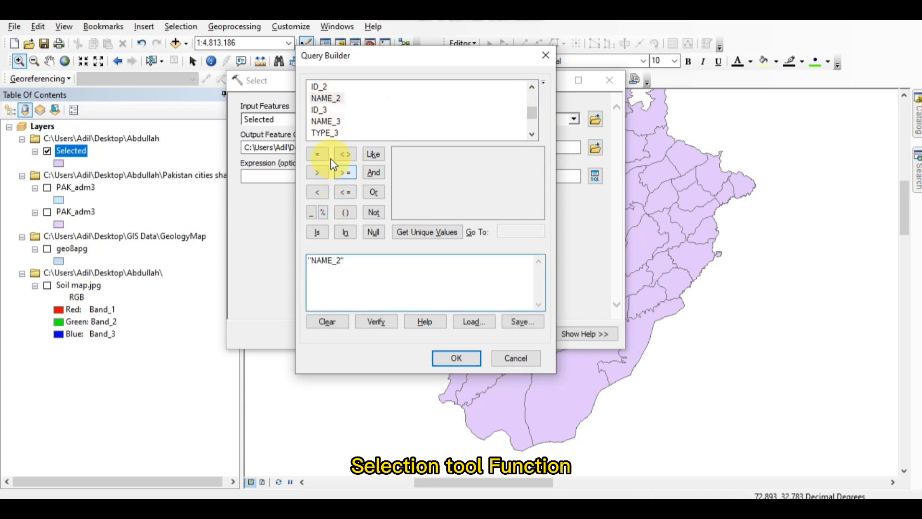
click(317, 155)
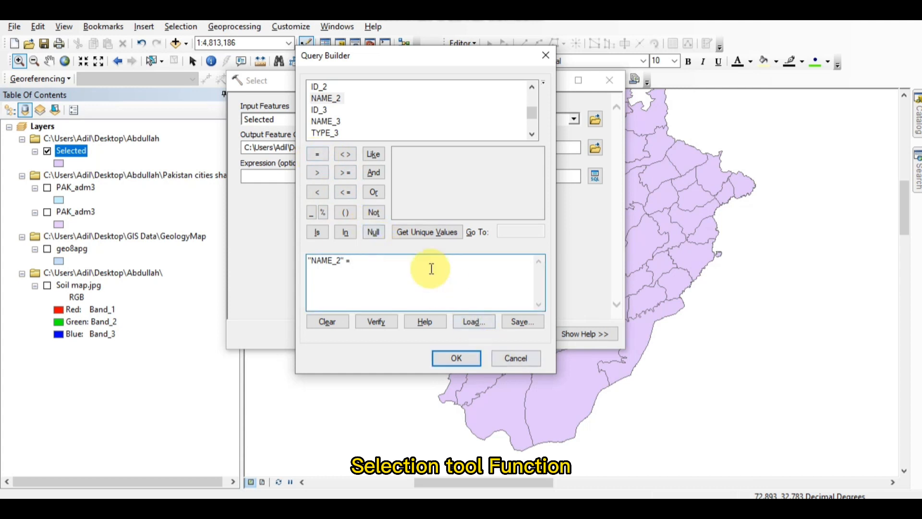
click(411, 230)
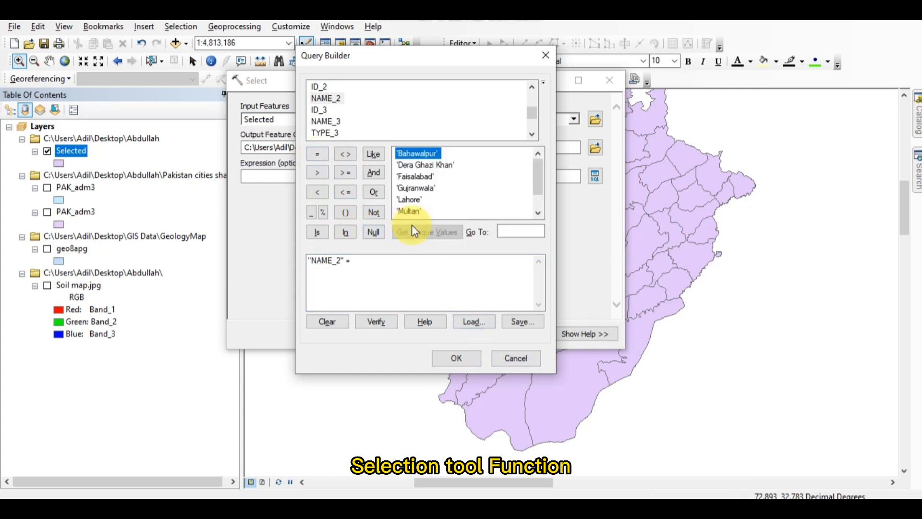
click(423, 179)
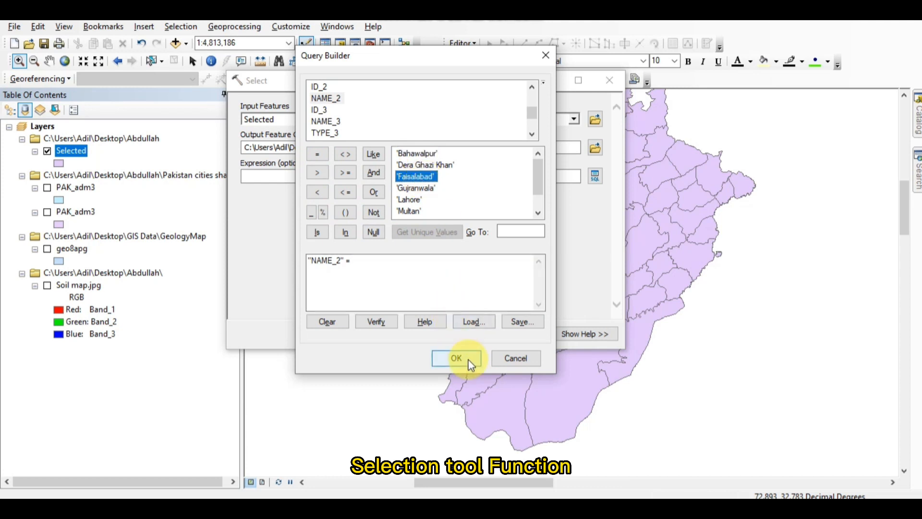
click(456, 358)
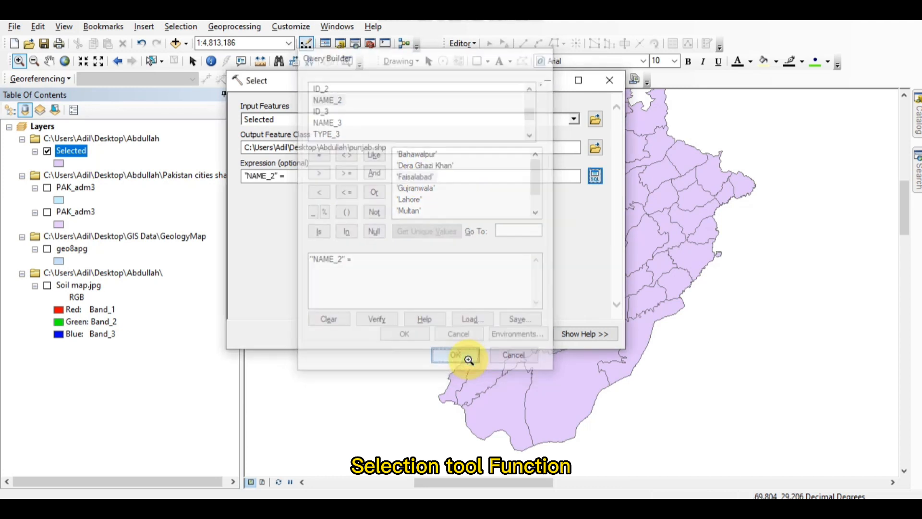
Reopen the Query Builder and delete the whole incomplete "NAME_2" = expression.
click(594, 176)
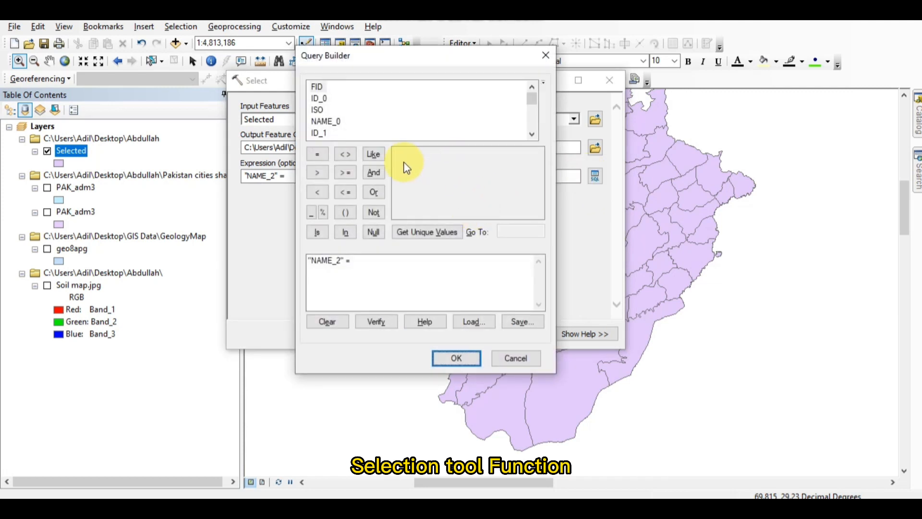
click(417, 233)
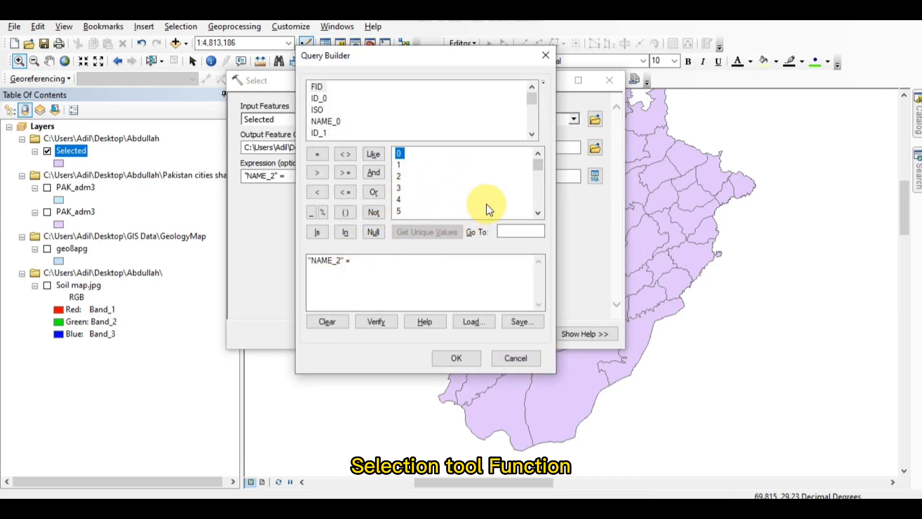
drag(543, 163, 539, 183)
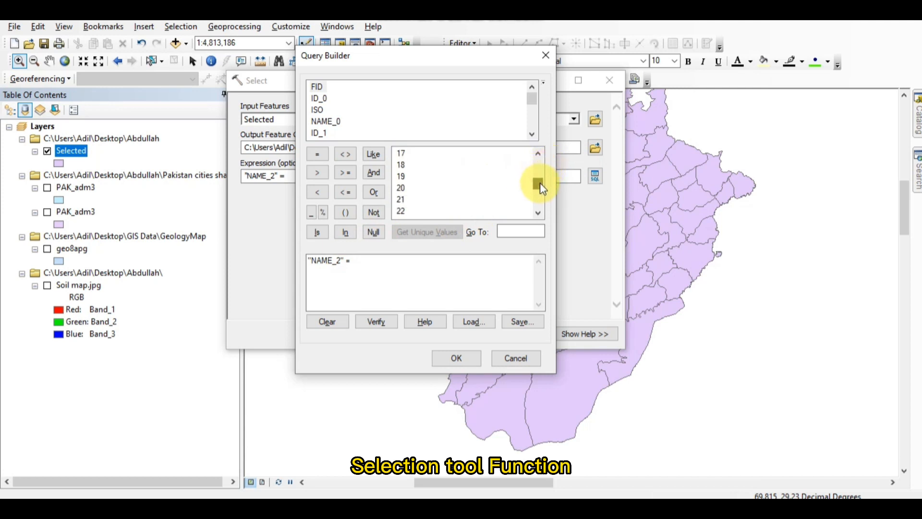
click(366, 270)
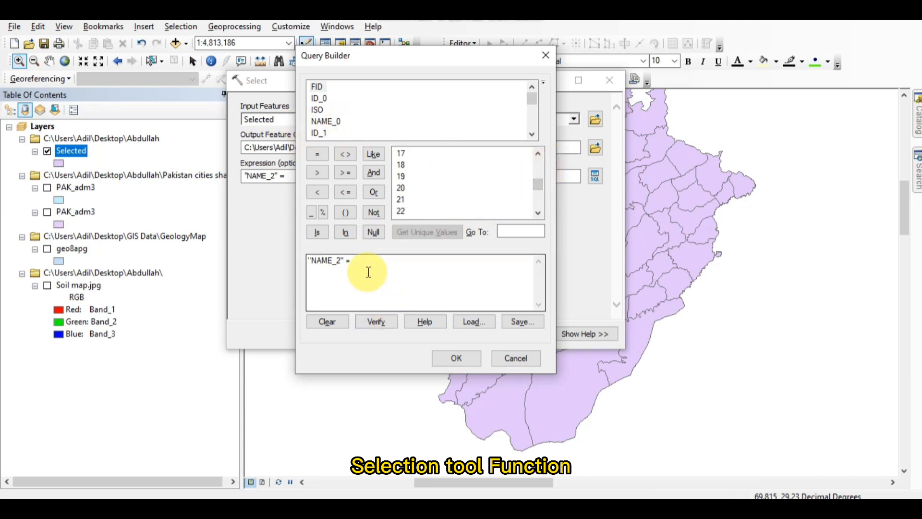
key(BackSpace)
key(BackSpace)
key(BackSpace)
key(BackSpace)
key(BackSpace)
key(BackSpace)
key(BackSpace)
key(BackSpace)
key(BackSpace)
key(BackSpace)
key(BackSpace)
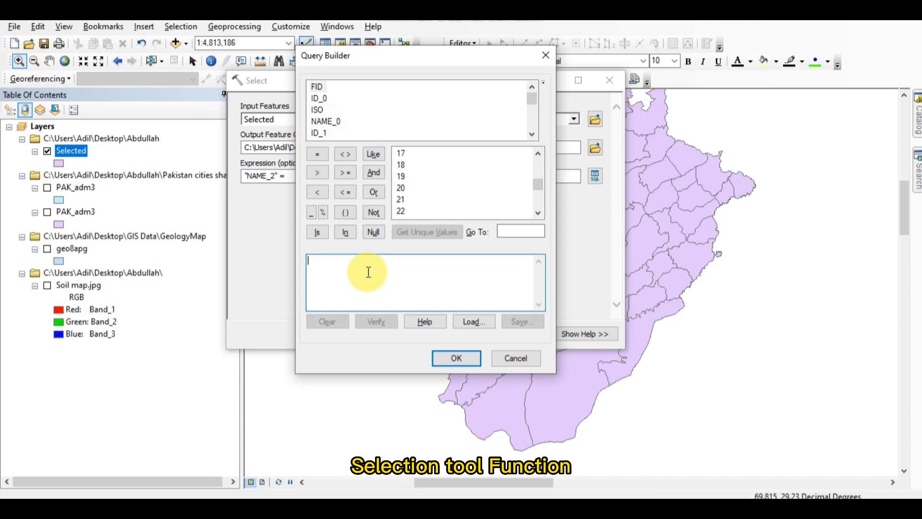
Build the expression "NAME_2" = 'Faisalabad' from the field's unique values and run the Select tool.
scroll(351, 128, down, 1)
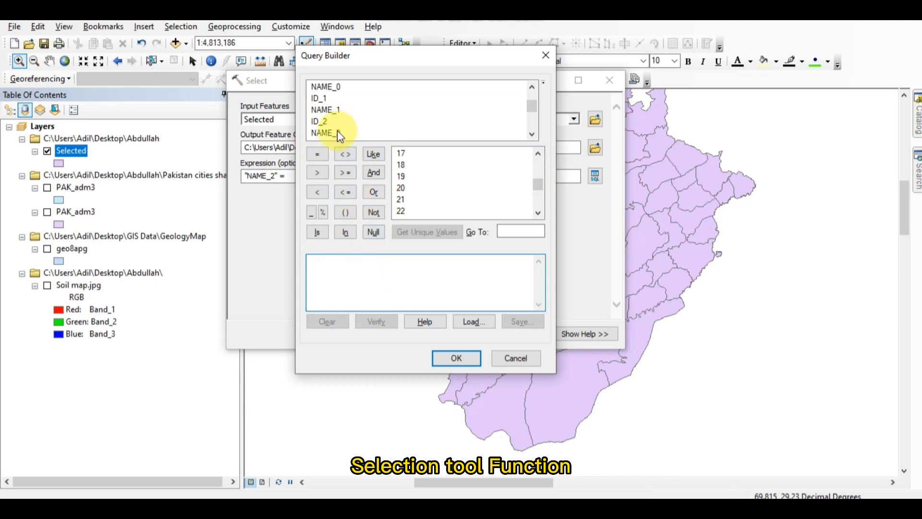
double_click(336, 134)
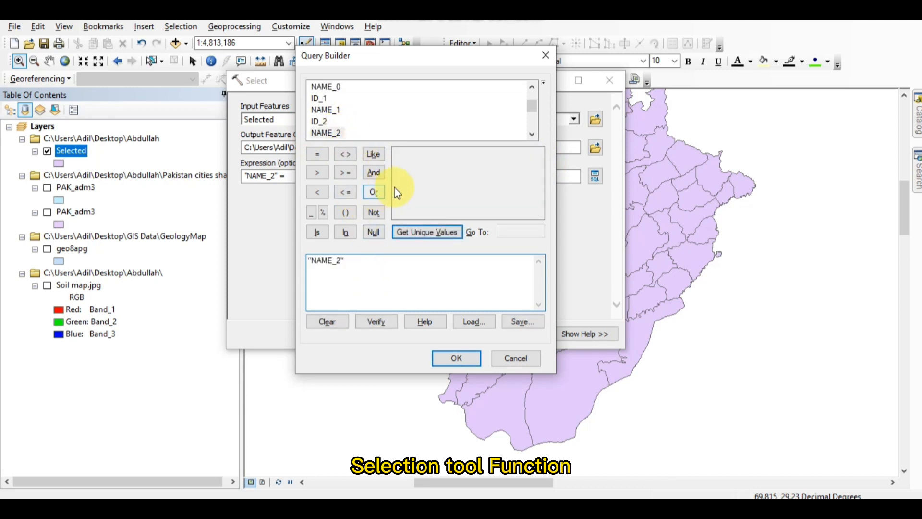
click(318, 154)
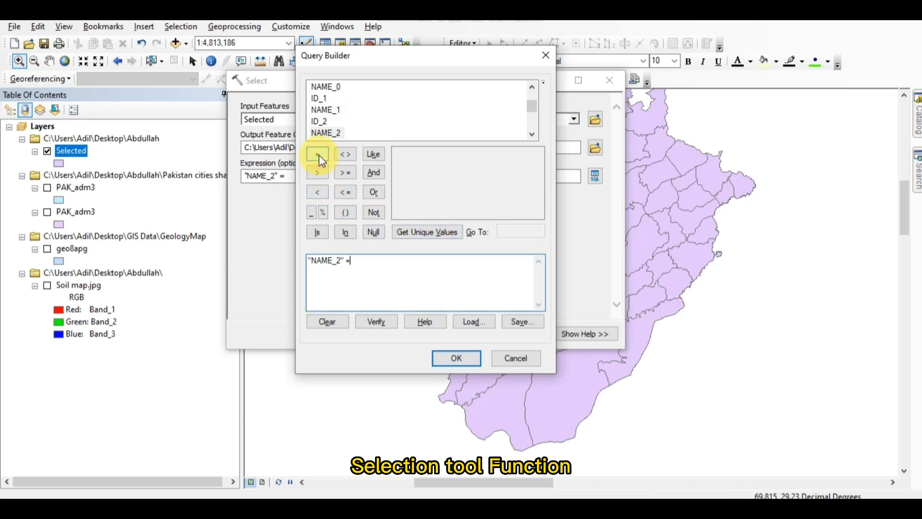
click(419, 236)
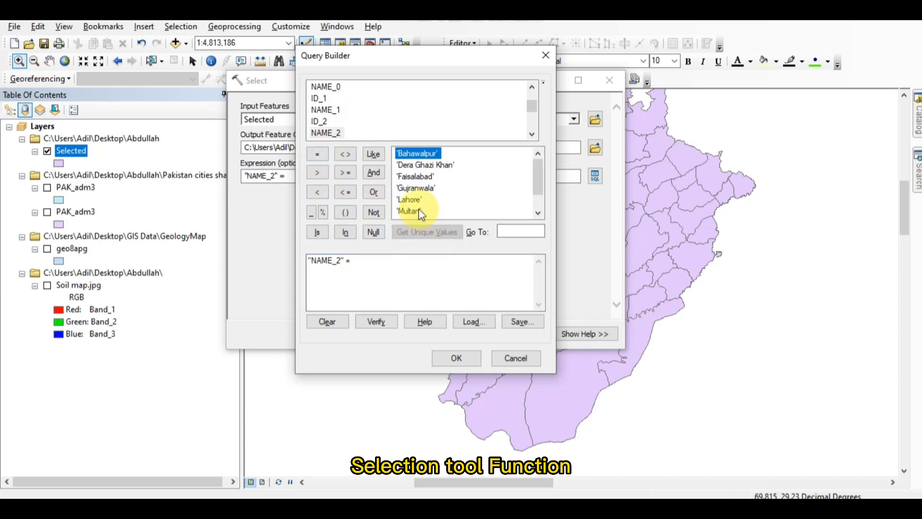
double_click(420, 176)
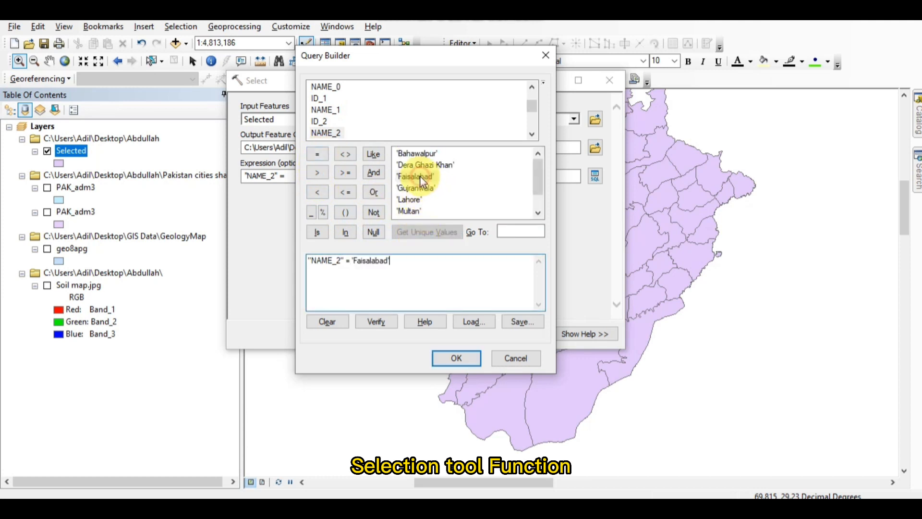
click(462, 359)
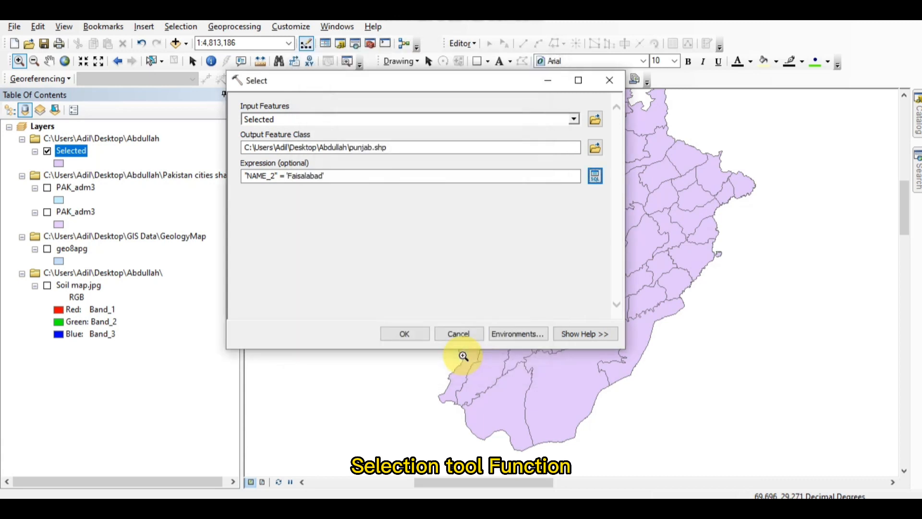
click(415, 335)
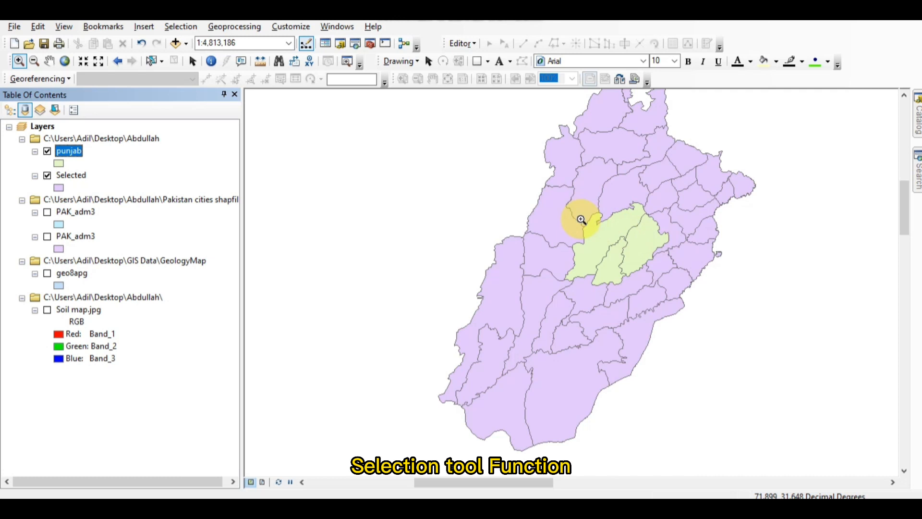
Open Select By Attributes for PAK_adm3 and append "NAME_2" = to the existing where clause.
click(172, 29)
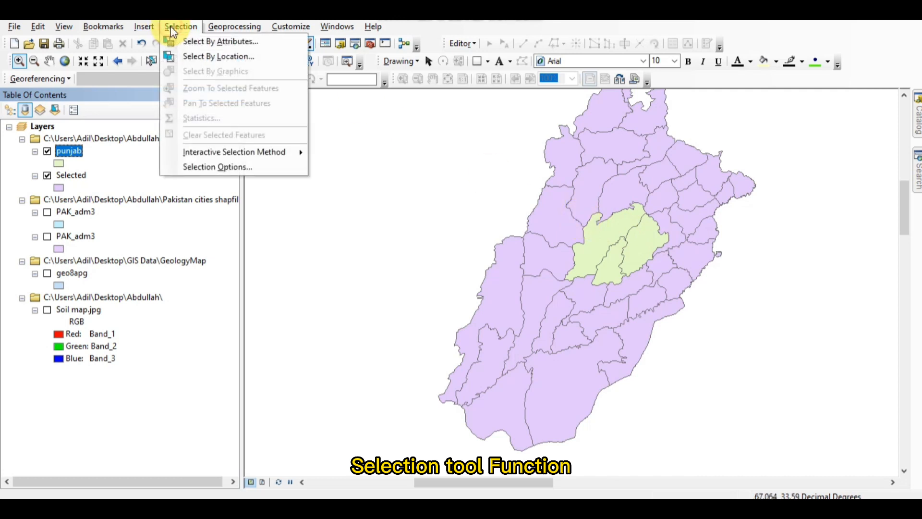
click(200, 46)
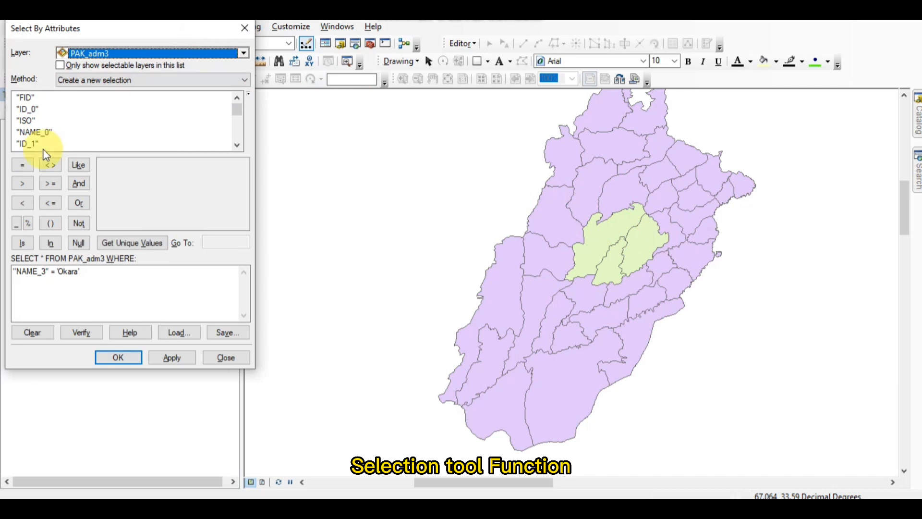
scroll(54, 133, down, 1)
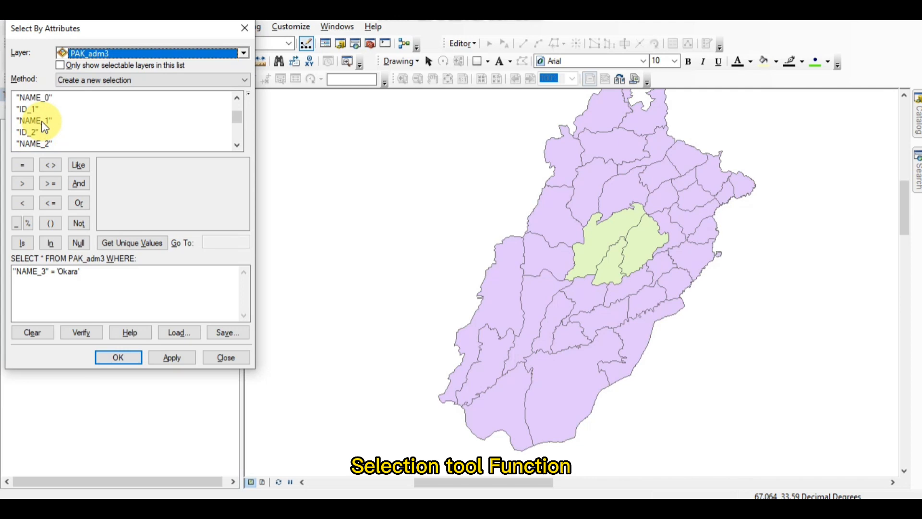
scroll(44, 128, down, 2)
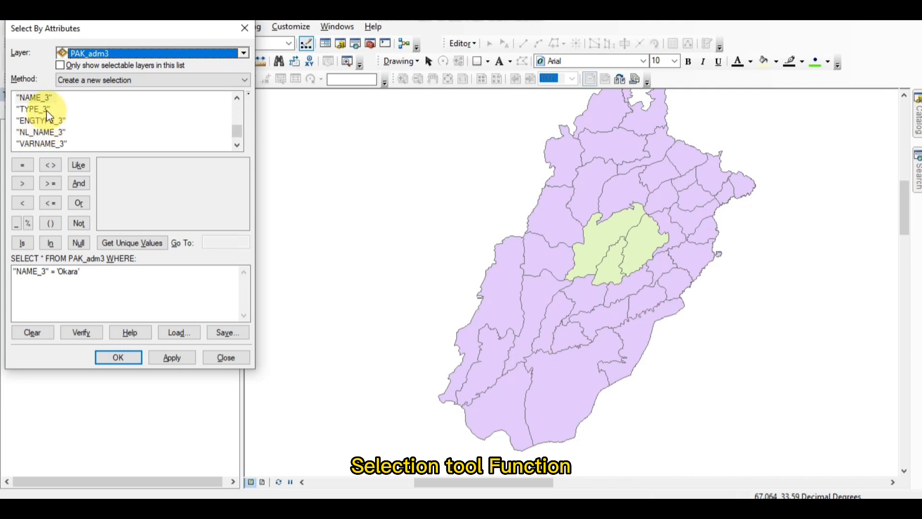
scroll(44, 102, up, 1)
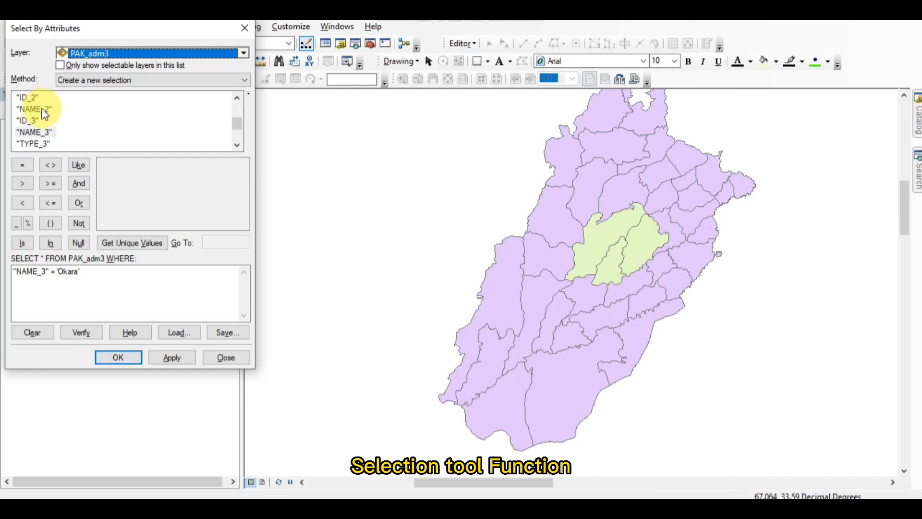
double_click(35, 109)
click(22, 165)
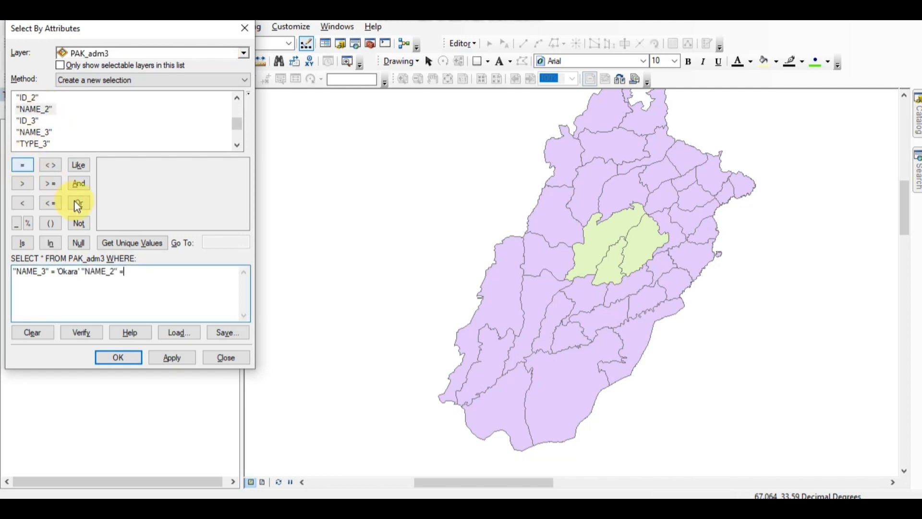
List the unique values of the "NAME_2" field and append 'Sargodha' to the where clause.
click(132, 243)
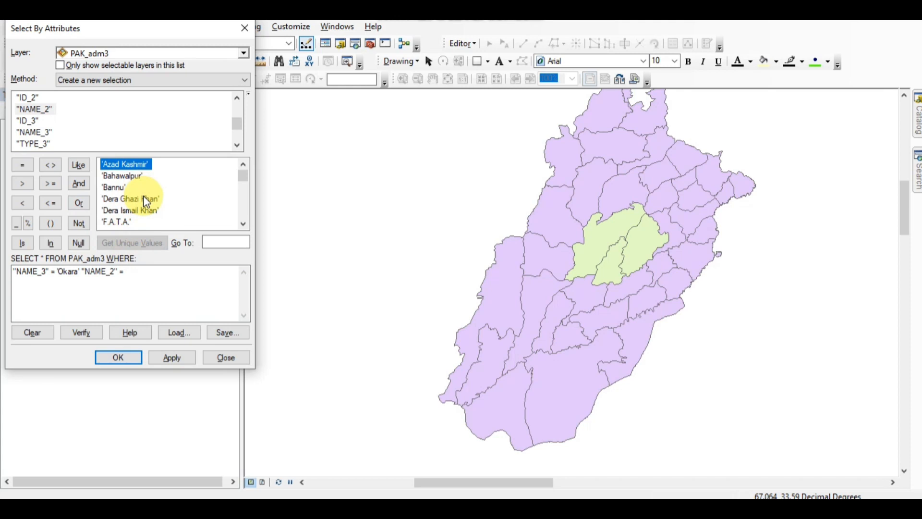
scroll(143, 196, down, 2)
scroll(144, 196, up, 2)
scroll(143, 196, down, 5)
scroll(147, 201, down, 3)
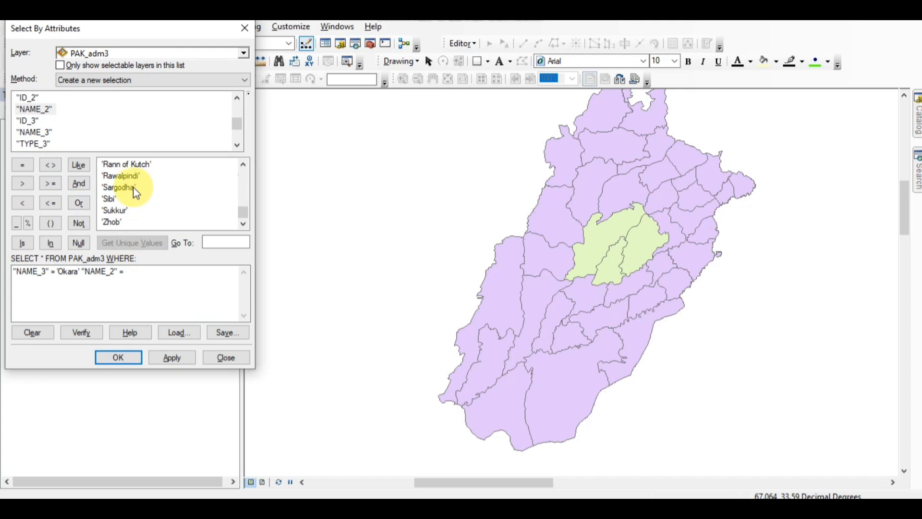
double_click(126, 187)
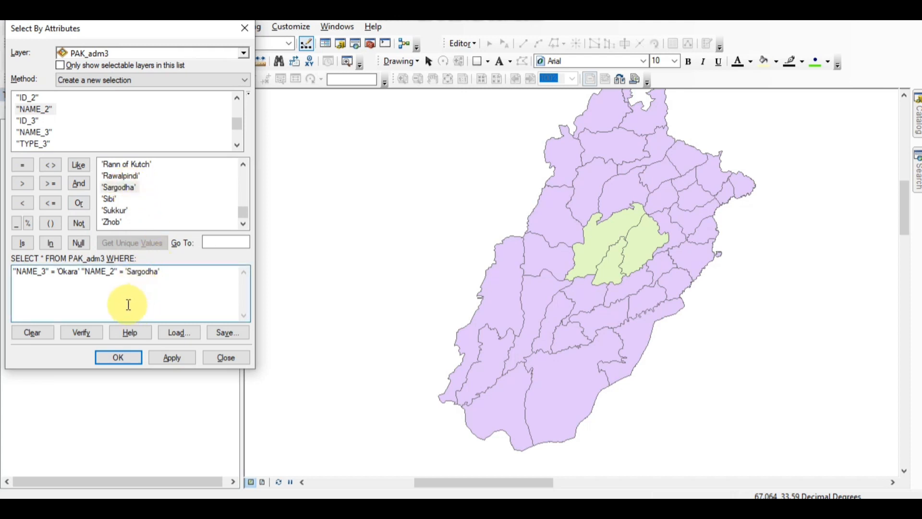
Remove the "NAME_3" = 'Okara' condition from the where clause and run the selection with "NAME_2" = 'Sargodha'.
click(81, 273)
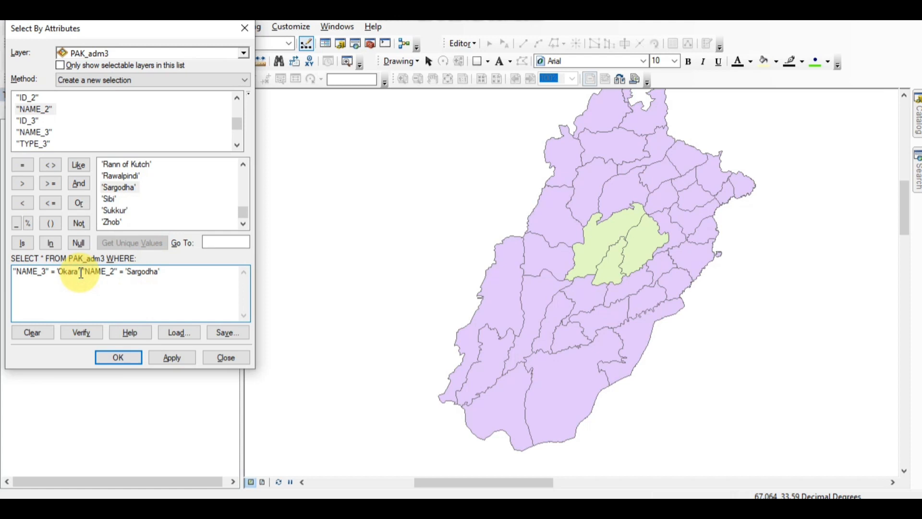
key(BackSpace)
key(BackSpace)
key(BackSpace)
key(BackSpace)
key(BackSpace)
key(BackSpace)
key(BackSpace)
key(BackSpace)
key(BackSpace)
key(BackSpace)
key(BackSpace)
key(BackSpace)
key(BackSpace)
key(BackSpace)
key(BackSpace)
key(BackSpace)
key(BackSpace)
key(BackSpace)
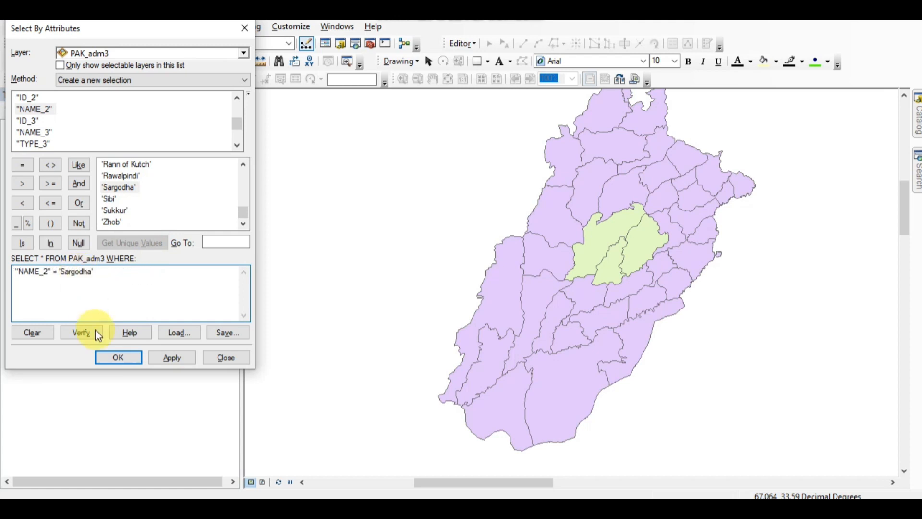
click(103, 356)
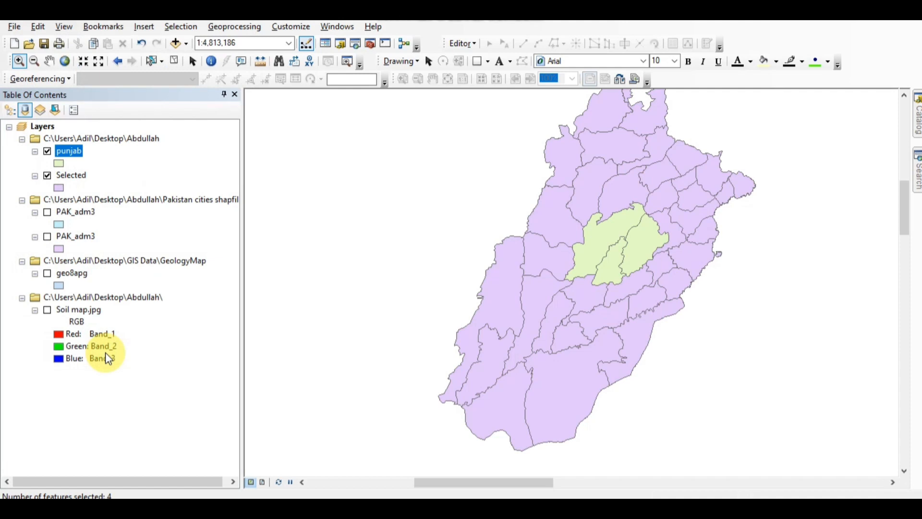
Show the upper PAK_adm3 layer, hide the Selected layer and zoom in on the highlighted Sargodha districts.
click(48, 212)
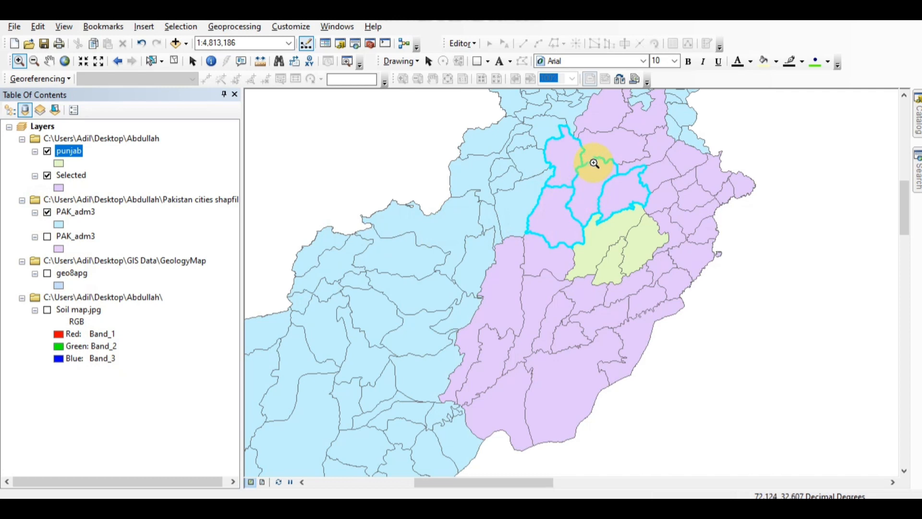
click(46, 152)
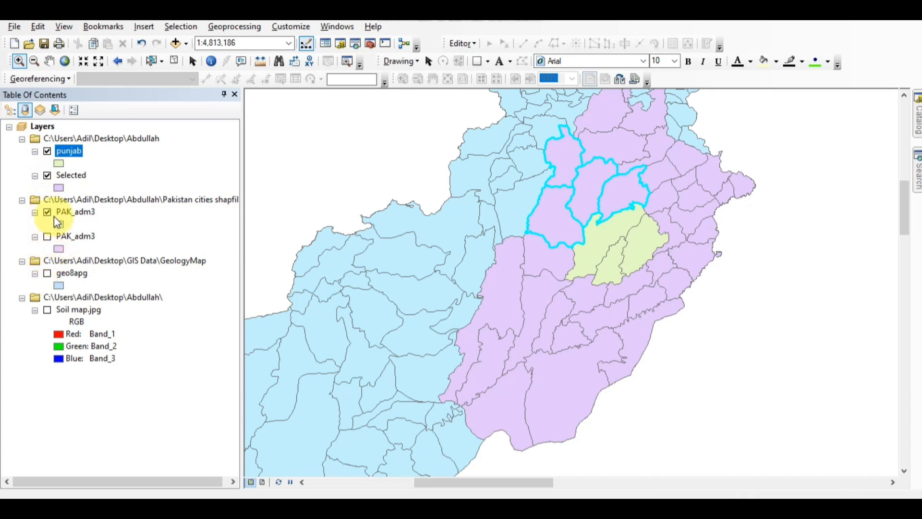
click(48, 177)
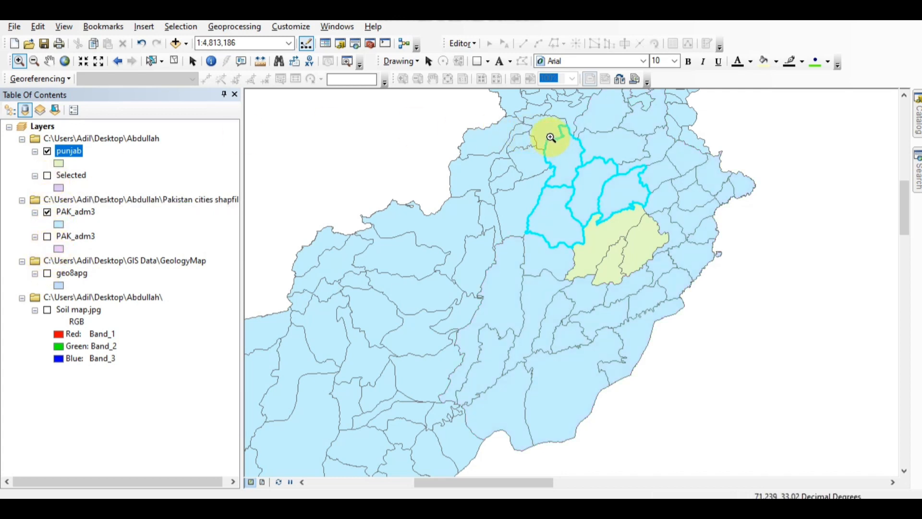
drag(551, 136, 646, 251)
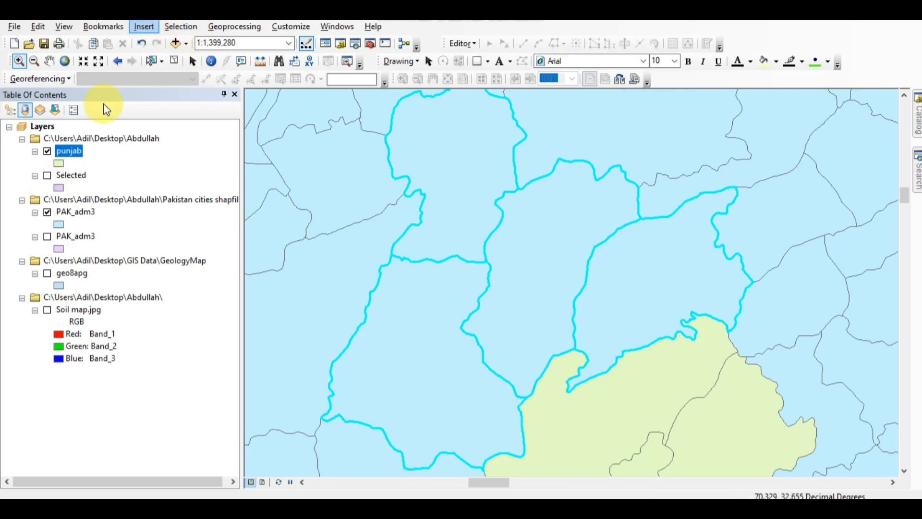
Show the Selected layer again, hide the upper PAK_adm3 layer and clear the selected features.
click(47, 175)
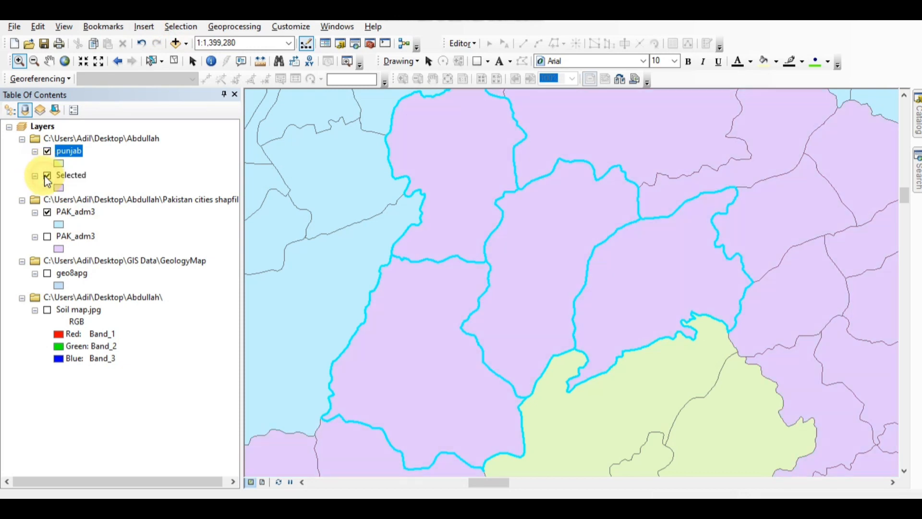
click(47, 212)
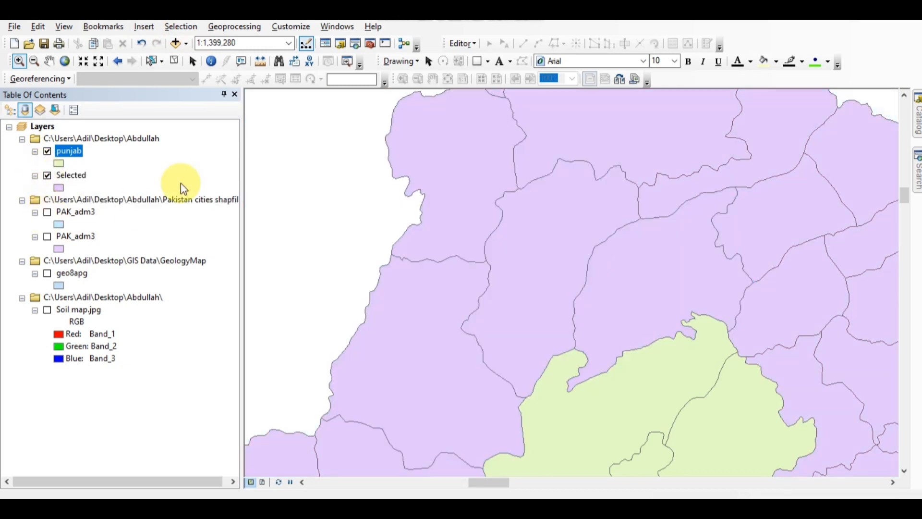
click(171, 29)
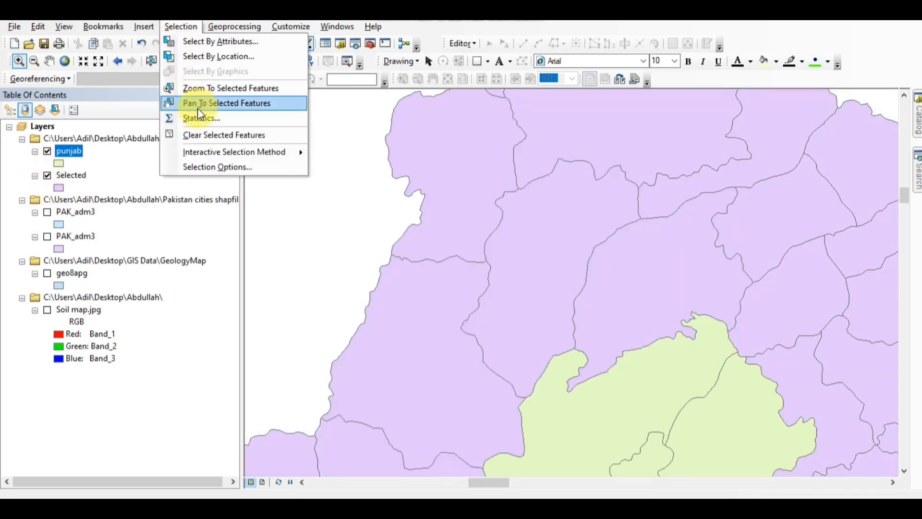
click(212, 132)
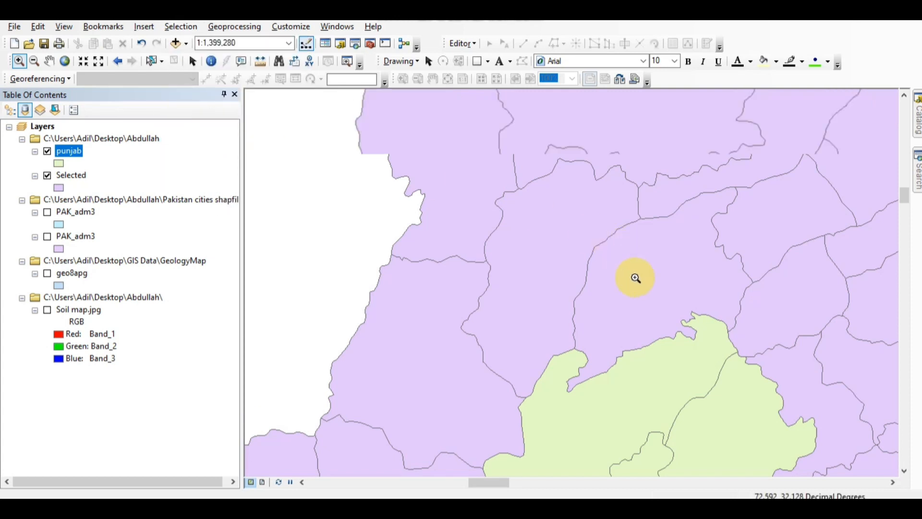
Examine the boundary between the punjab and Selected layers up close, ending with the entire punjab layer area in view.
scroll(634, 278, up, 3)
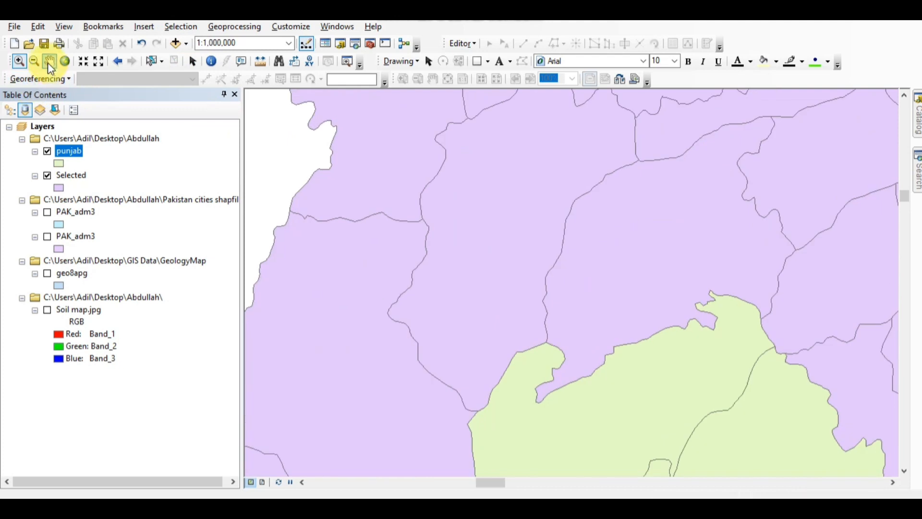
click(50, 61)
drag(607, 370, 594, 323)
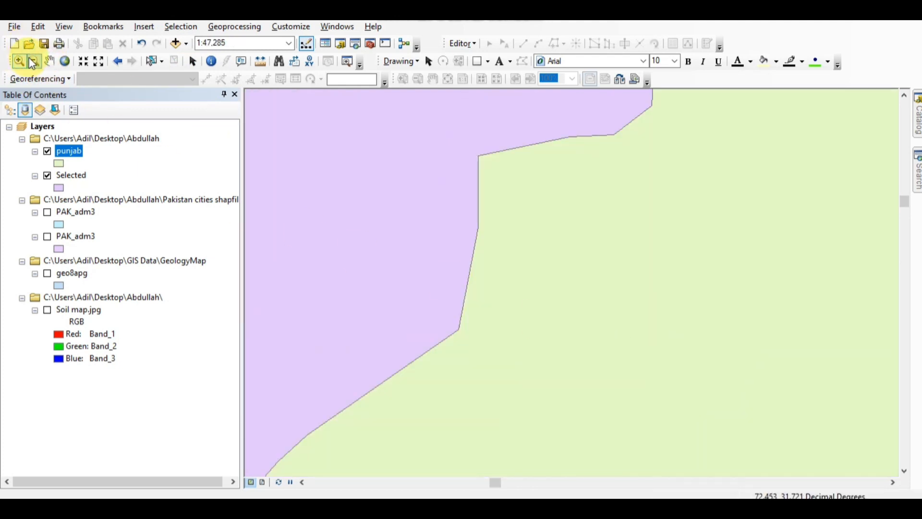
click(84, 61)
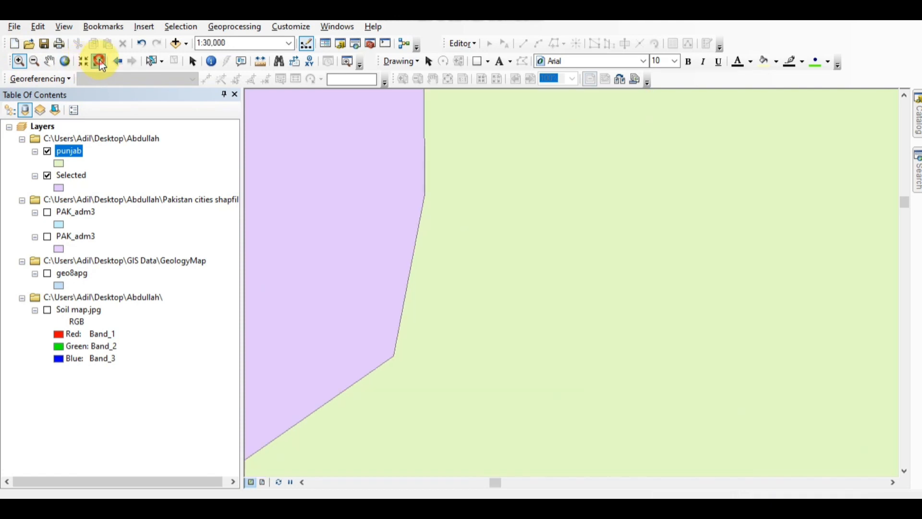
click(99, 62)
click(99, 62)
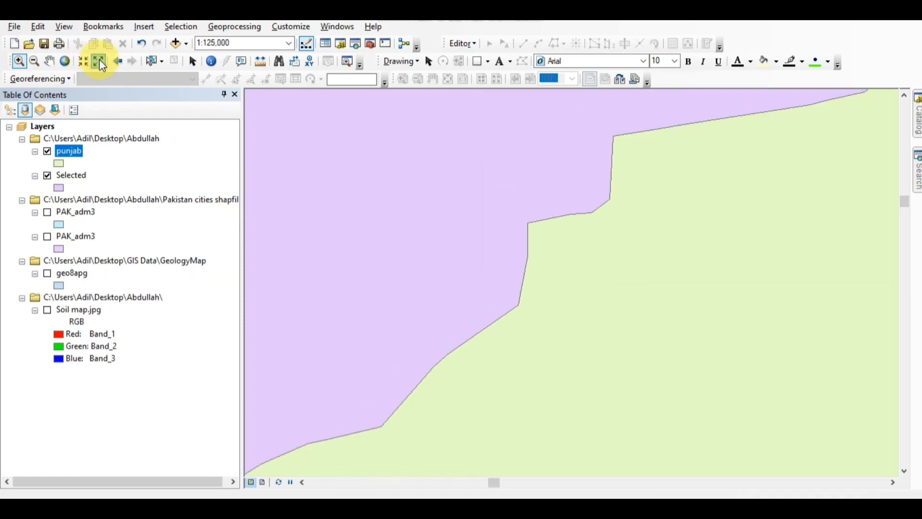
click(99, 62)
click(100, 62)
click(99, 62)
click(100, 62)
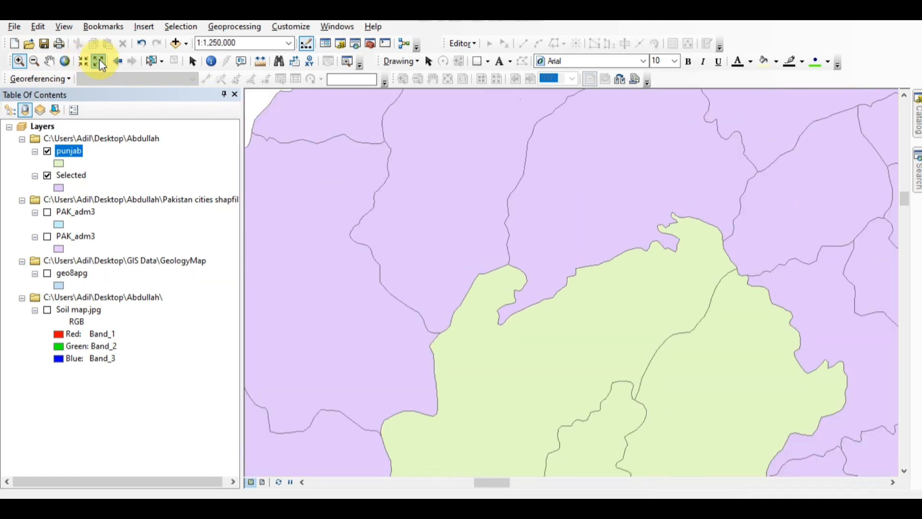
click(99, 62)
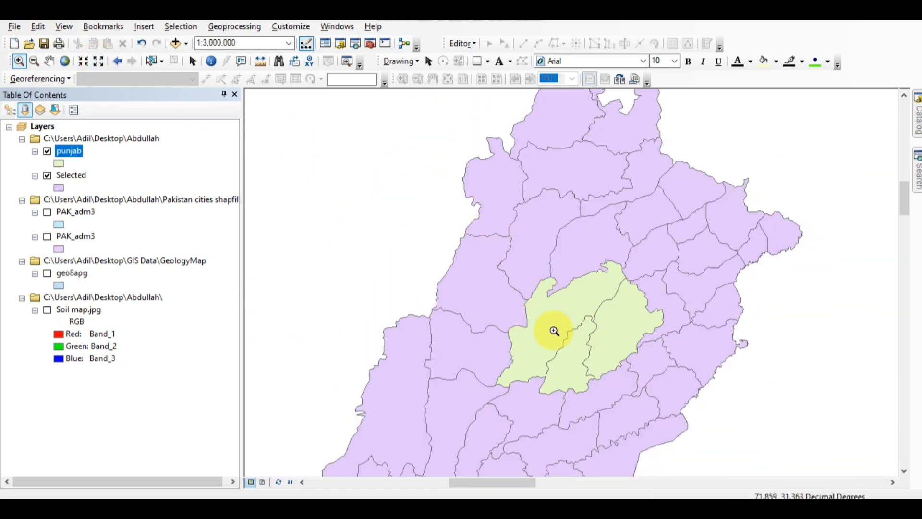